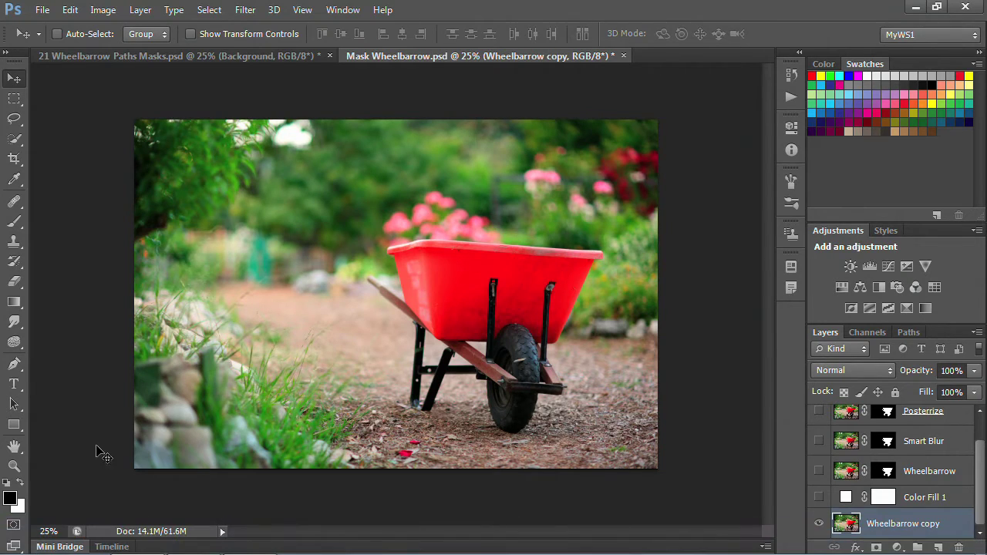
Switch to the Marquee tool and show its selection shape choices
click(19, 140)
click(17, 100)
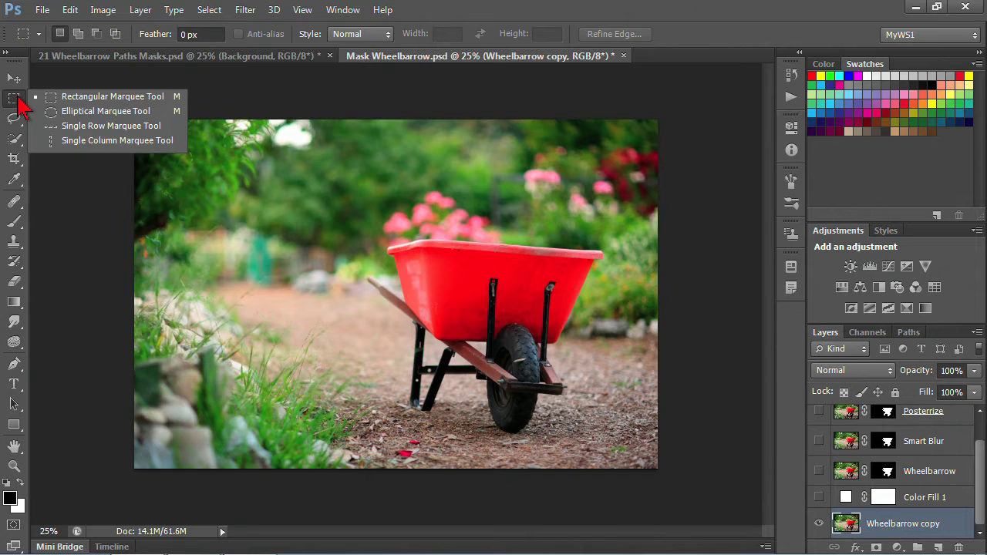
Draw a circular elliptical selection around the wheelbarrow and show the Paths panel
click(86, 112)
drag(346, 194, 630, 444)
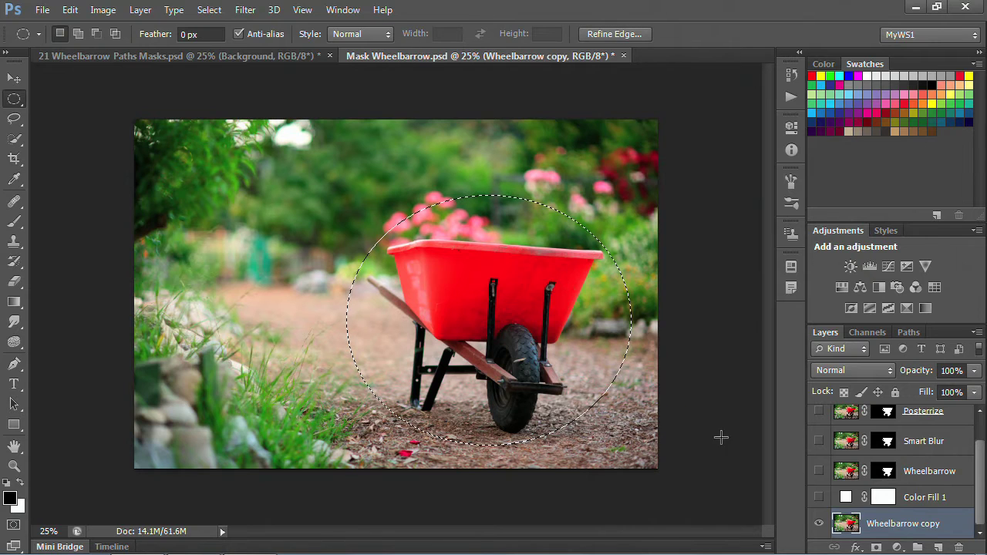
click(909, 333)
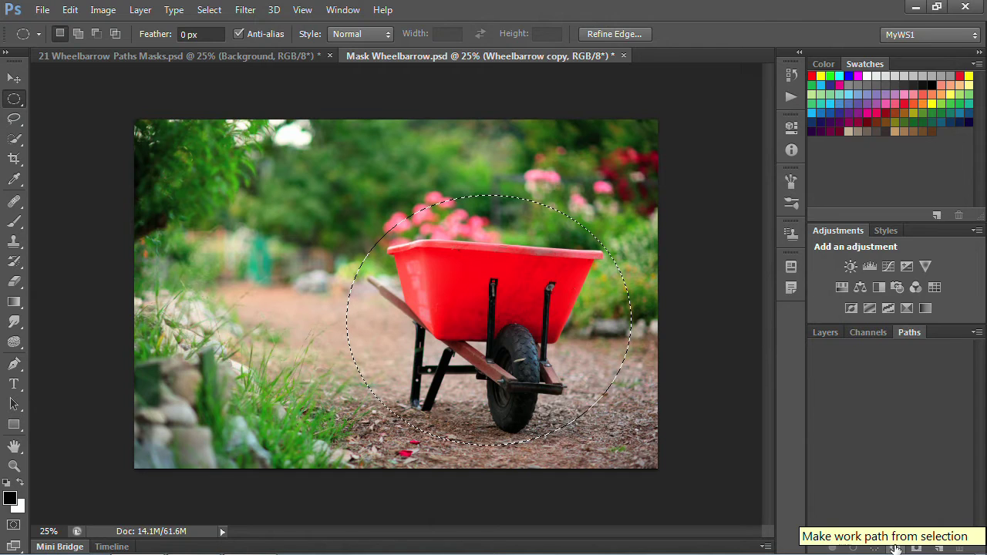
Convert the circular selection into a work path and save it as 'Circle'
click(894, 547)
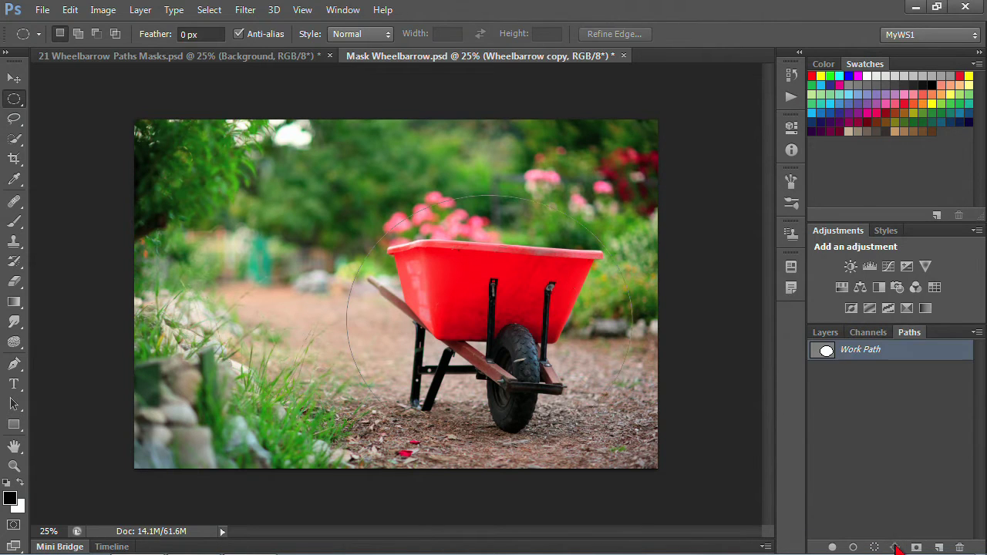
click(861, 378)
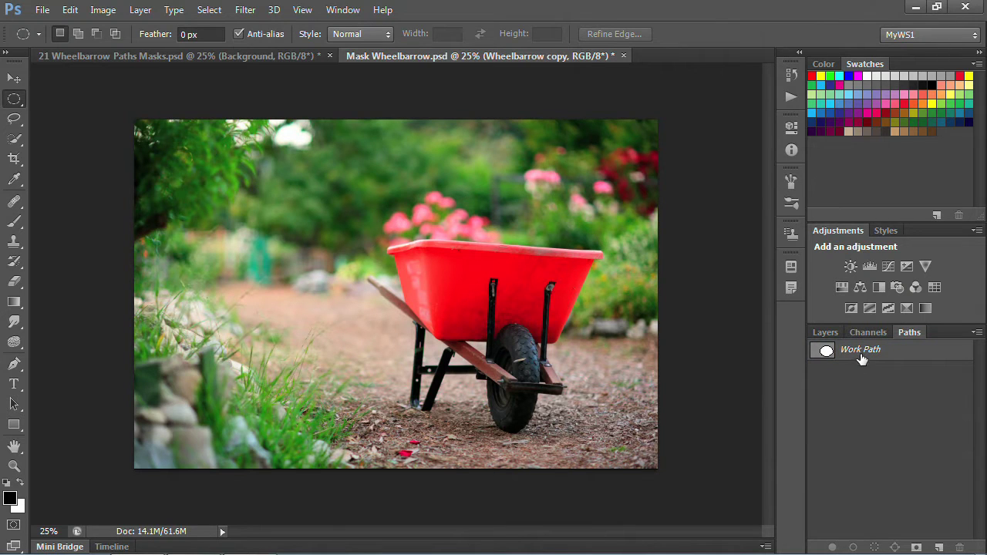
click(862, 354)
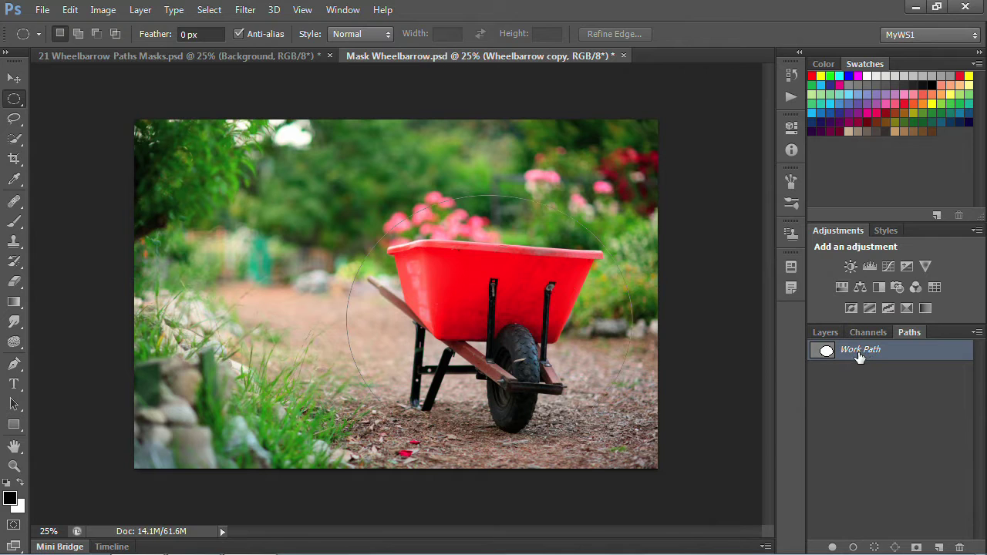
double_click(859, 352)
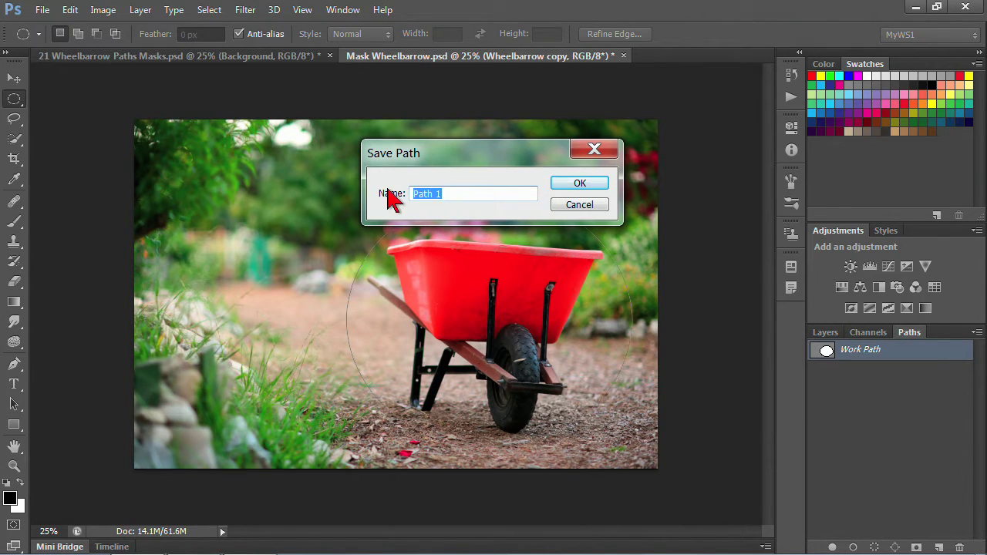
text(Circle)
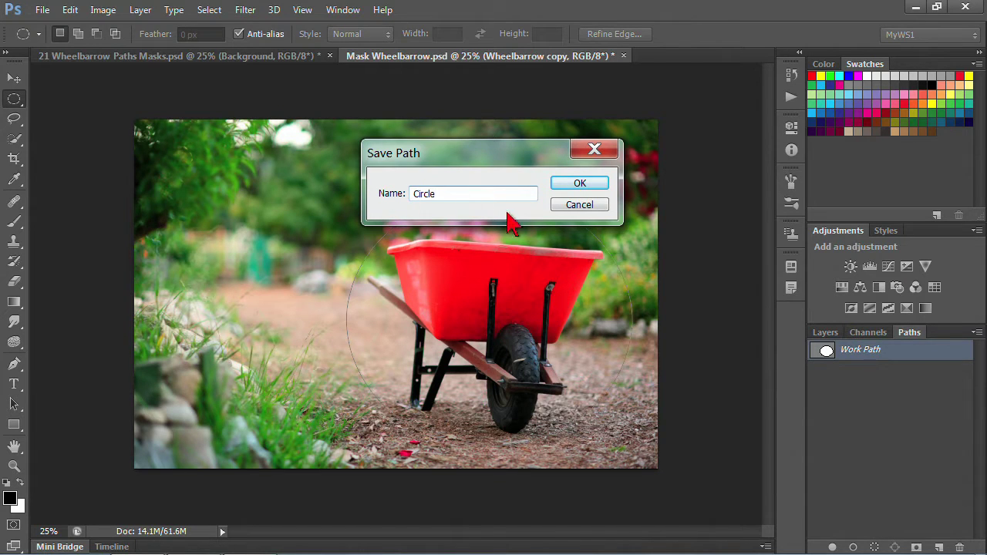
click(590, 185)
click(918, 445)
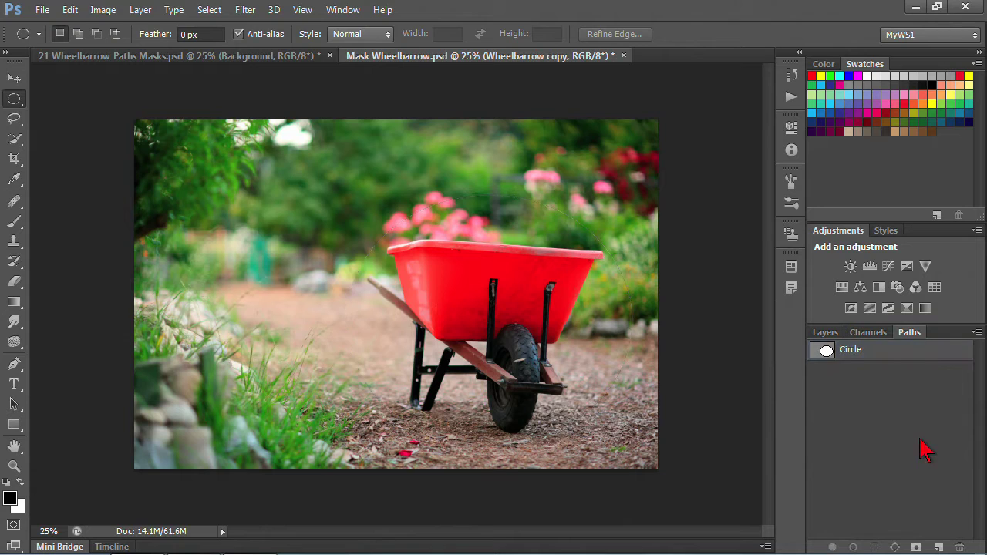
click(851, 352)
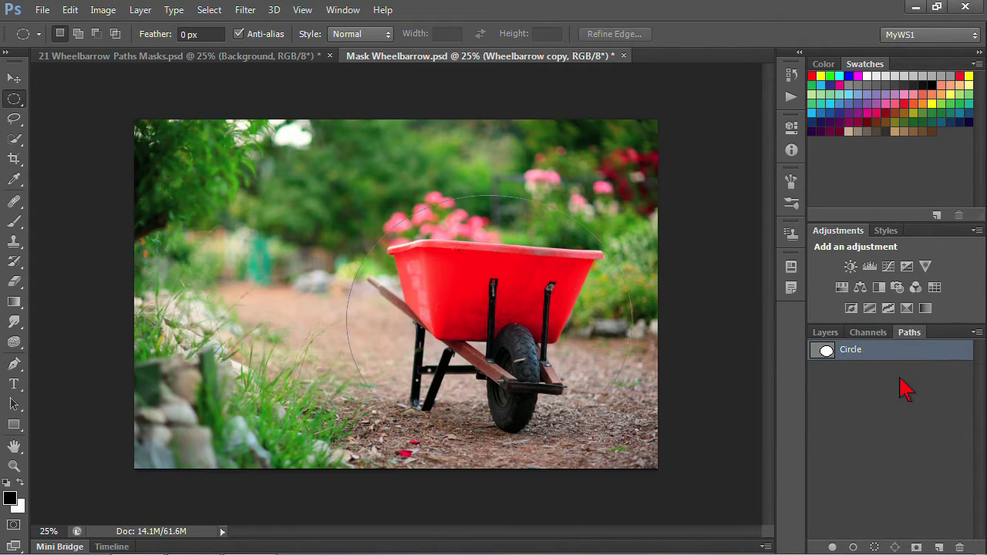
Load the Wheelbarrow layer mask as a selection and make a work path from it
click(823, 332)
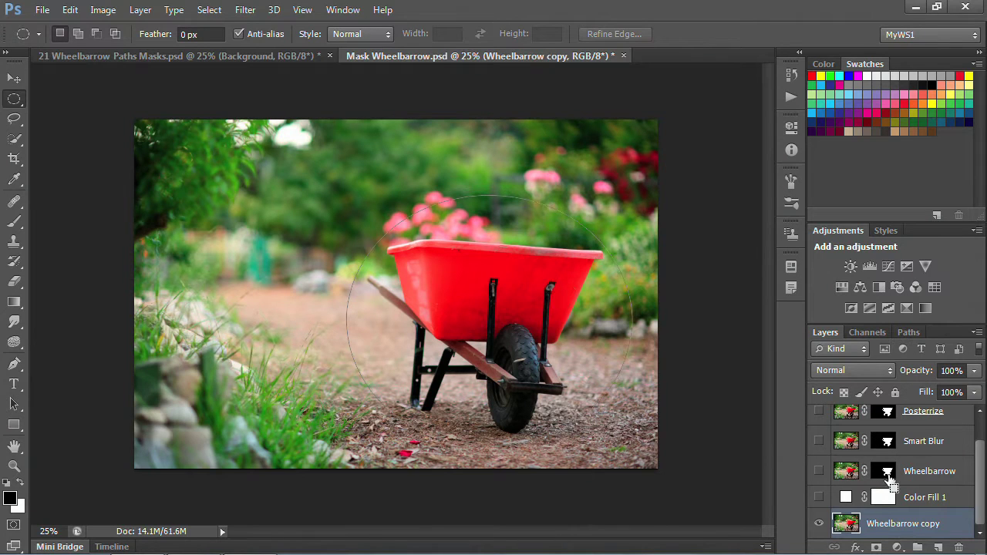
ctrl+click(888, 478)
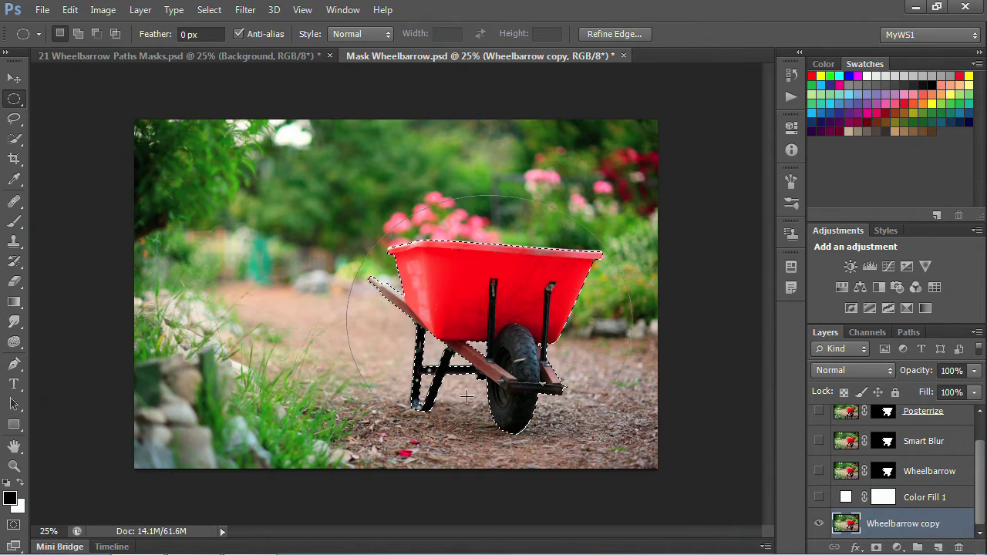
click(908, 333)
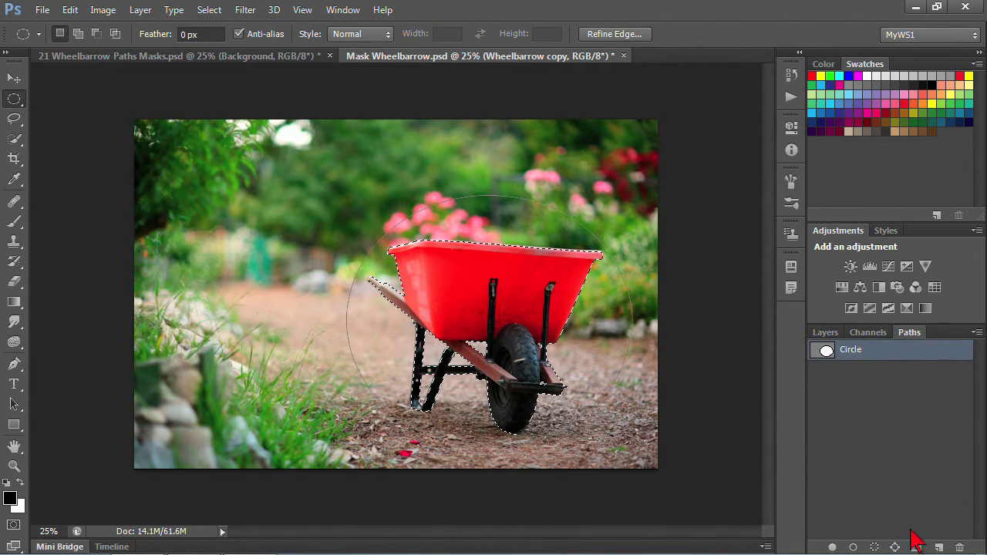
click(895, 547)
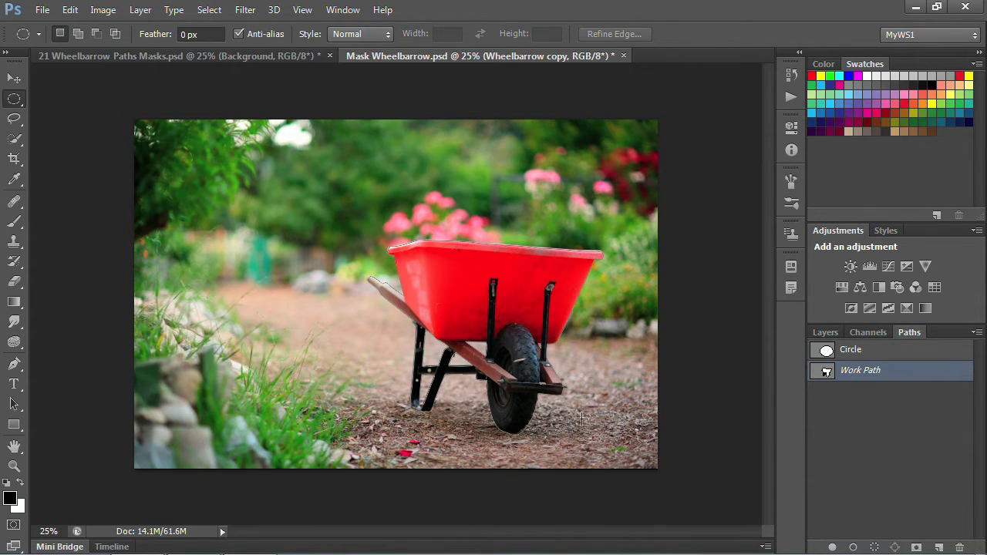
Reload the Wheelbarrow mask as a selection and return to the Paths panel
click(825, 335)
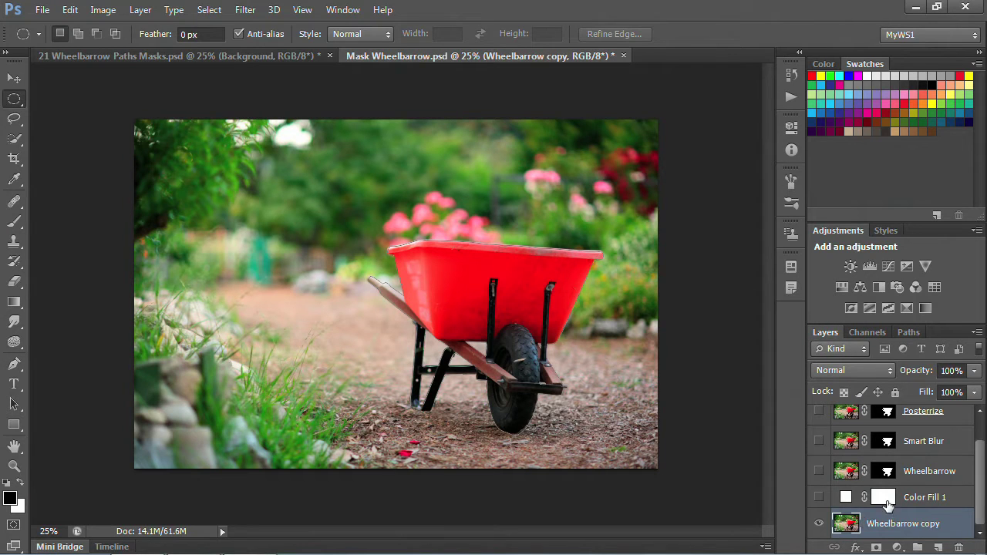
ctrl+click(886, 471)
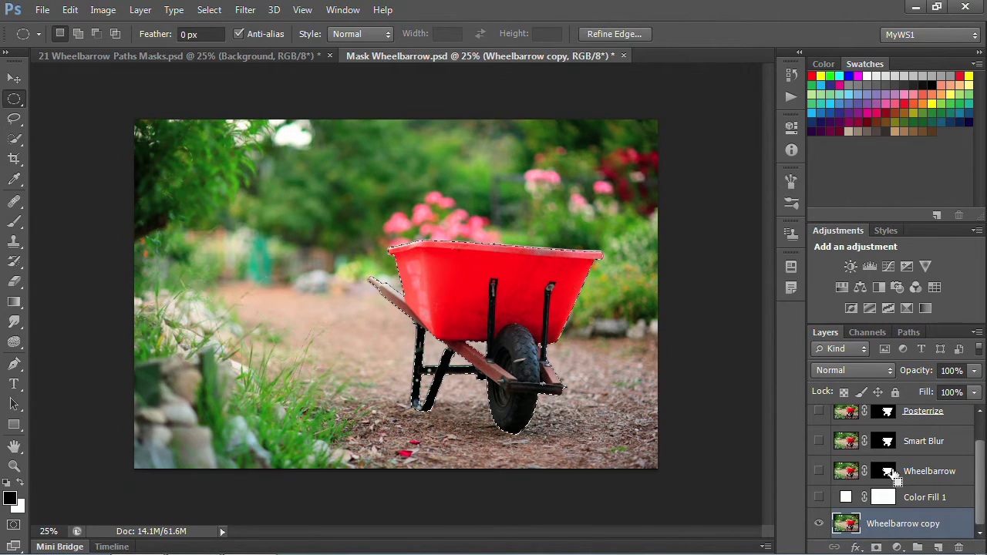
click(908, 333)
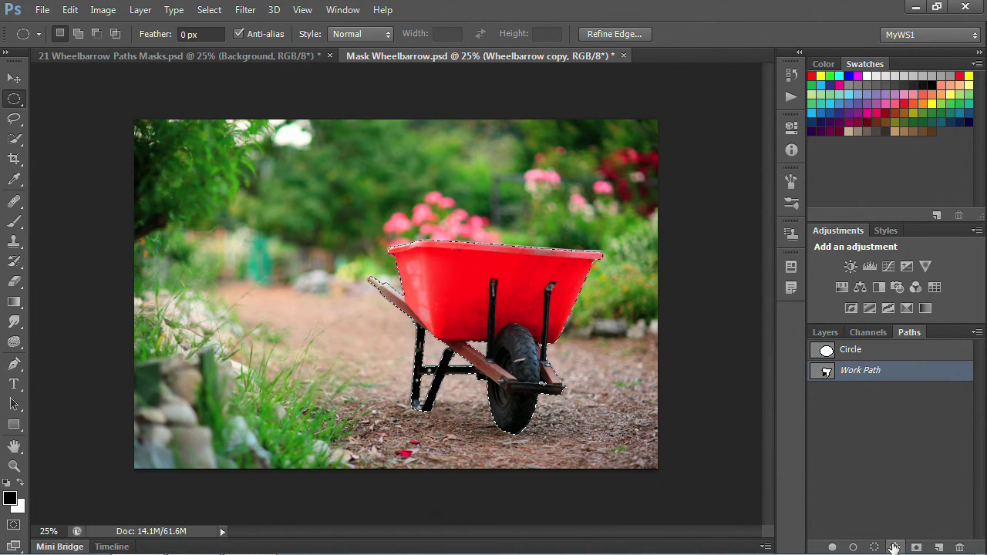
click(976, 333)
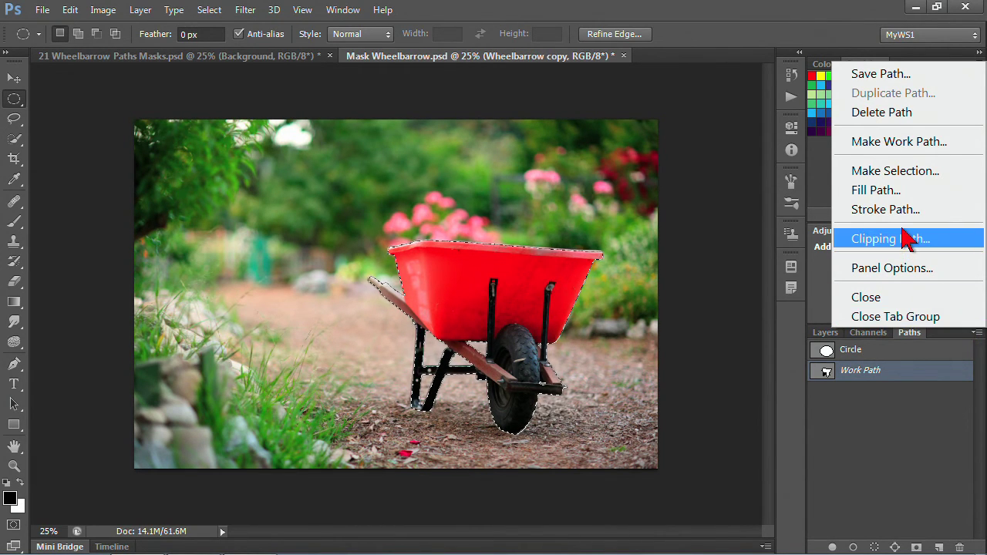
click(910, 171)
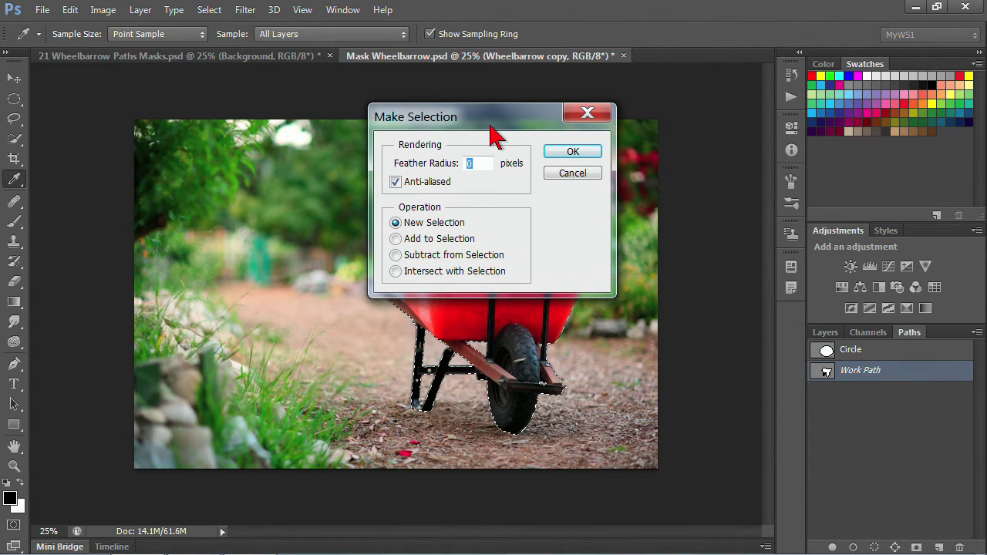
drag(499, 139, 560, 186)
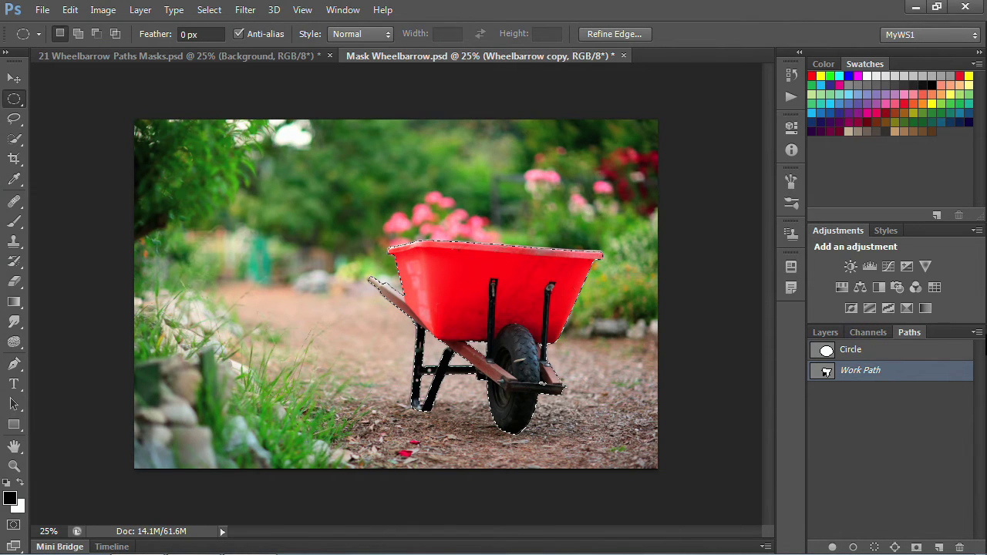
click(977, 333)
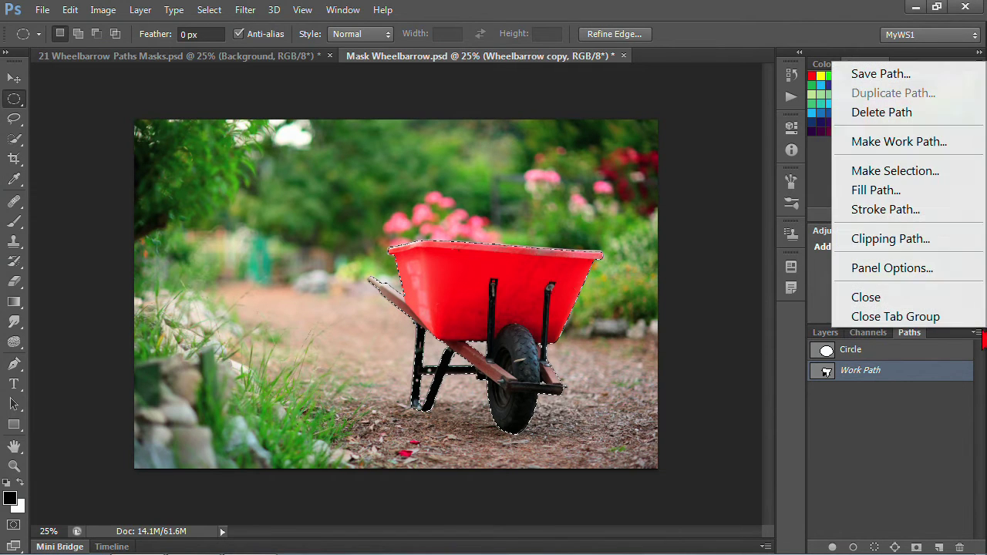
click(912, 148)
Make the work path at tolerance 0.5 pixels, accepting the corrected minimum after the range warning
drag(478, 155, 511, 175)
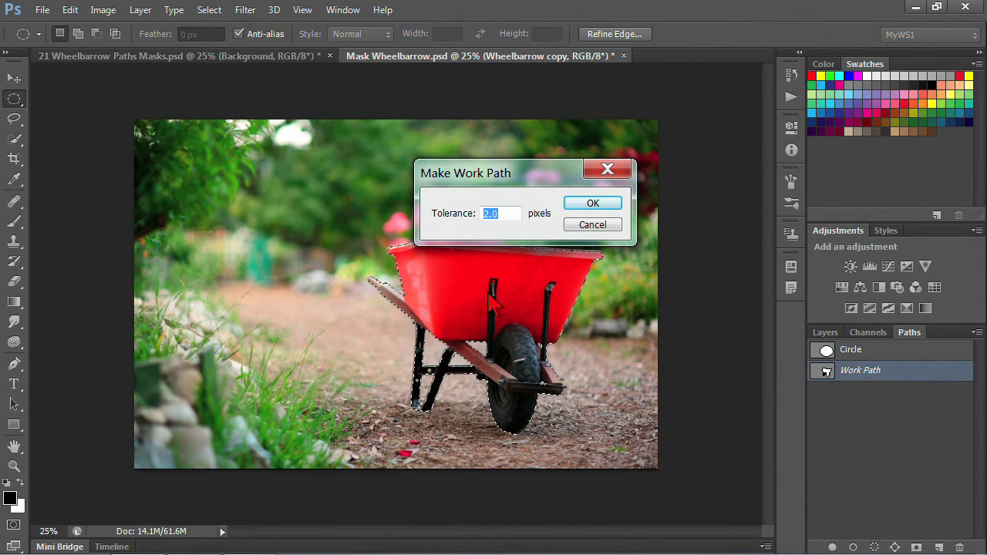
drag(503, 181, 522, 155)
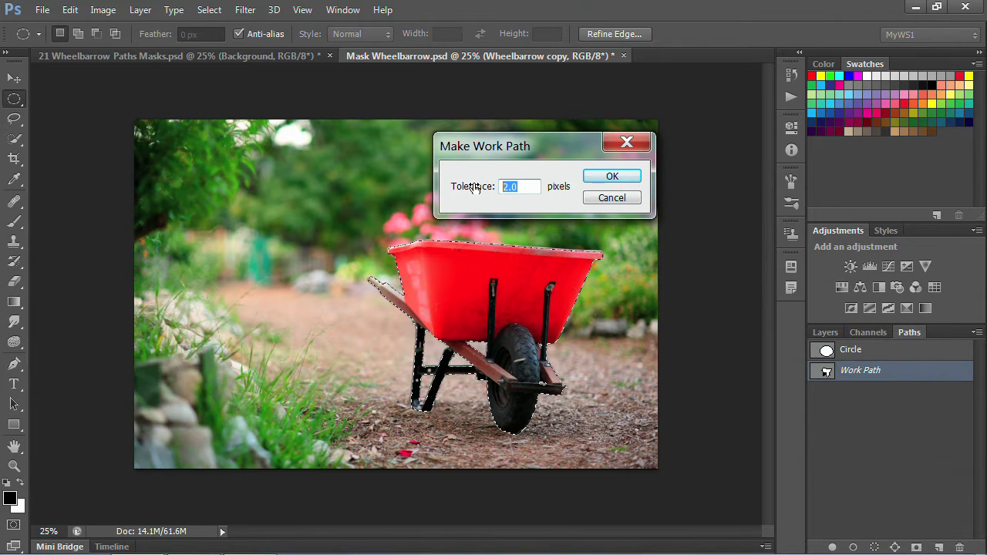
text(0)
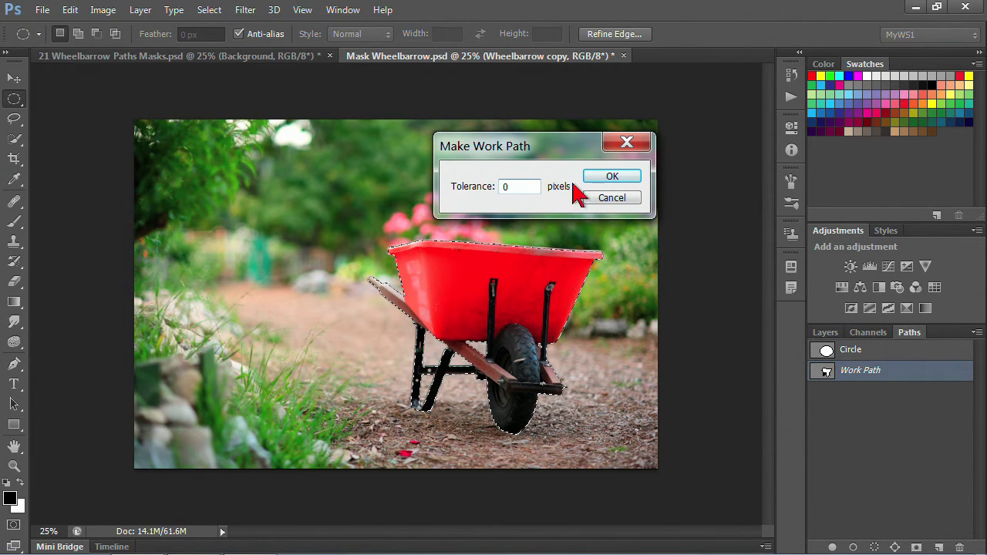
click(607, 177)
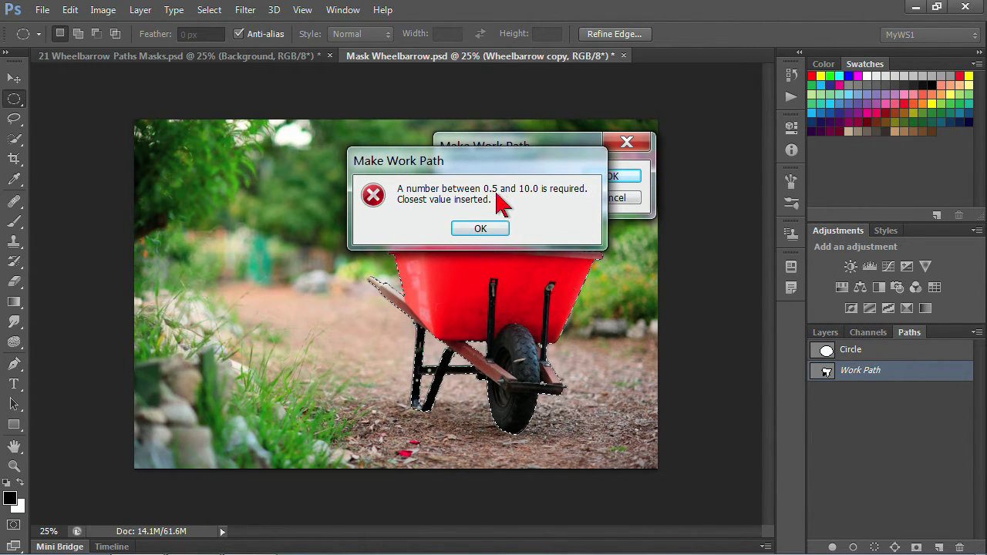
click(481, 229)
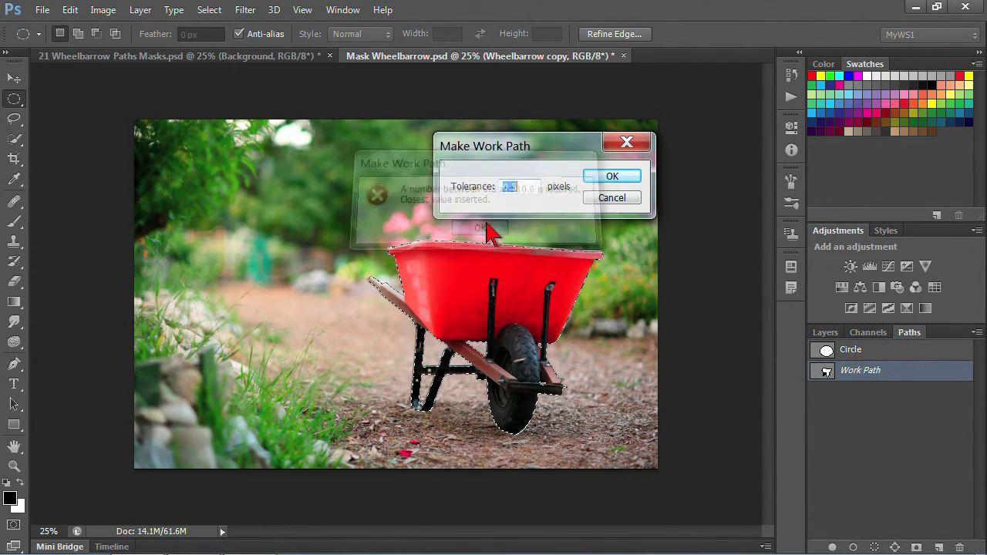
click(611, 177)
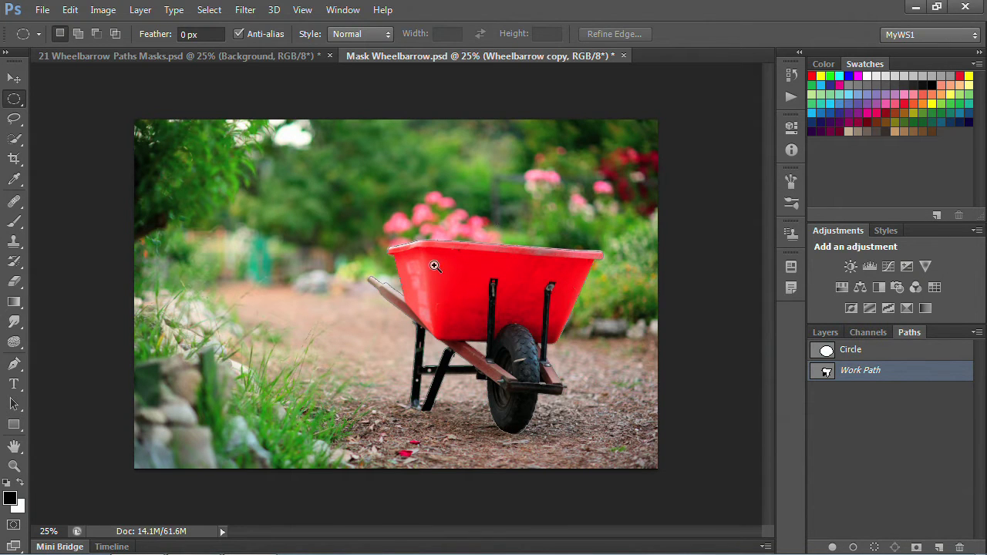
Save the 0.5-pixel work path as 'WB .5' and reload the Wheelbarrow mask as a selection
drag(435, 266, 426, 226)
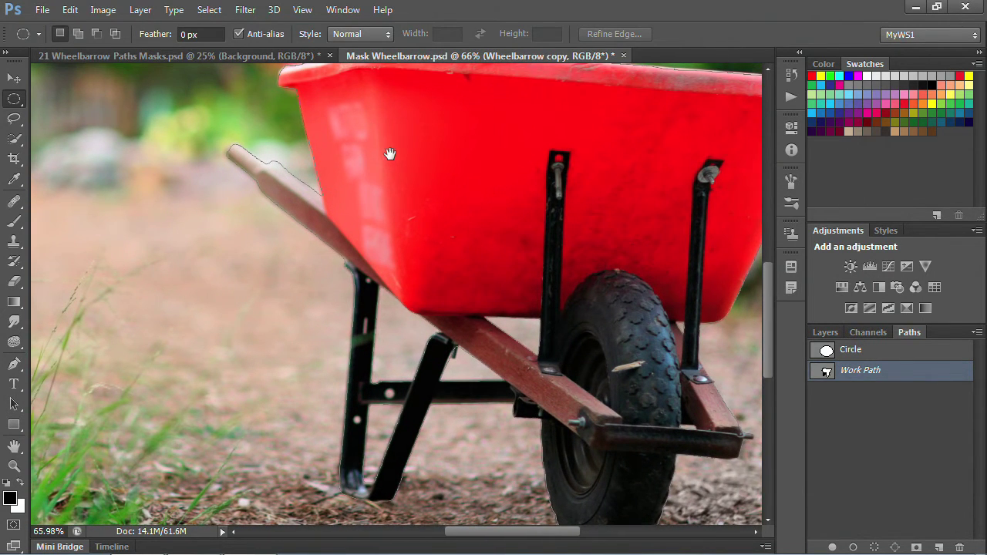
drag(388, 154, 404, 231)
scroll(632, 205, right, 5)
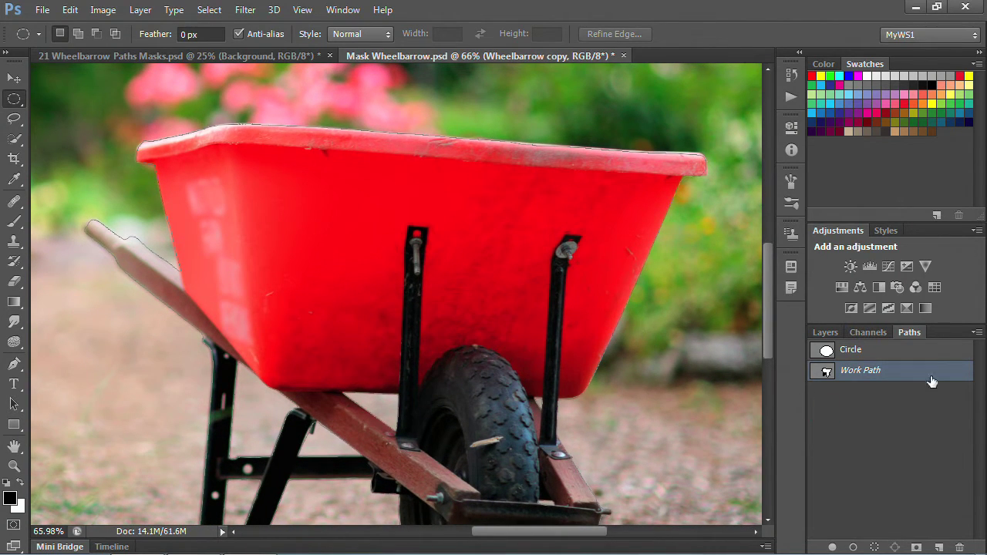
double_click(858, 375)
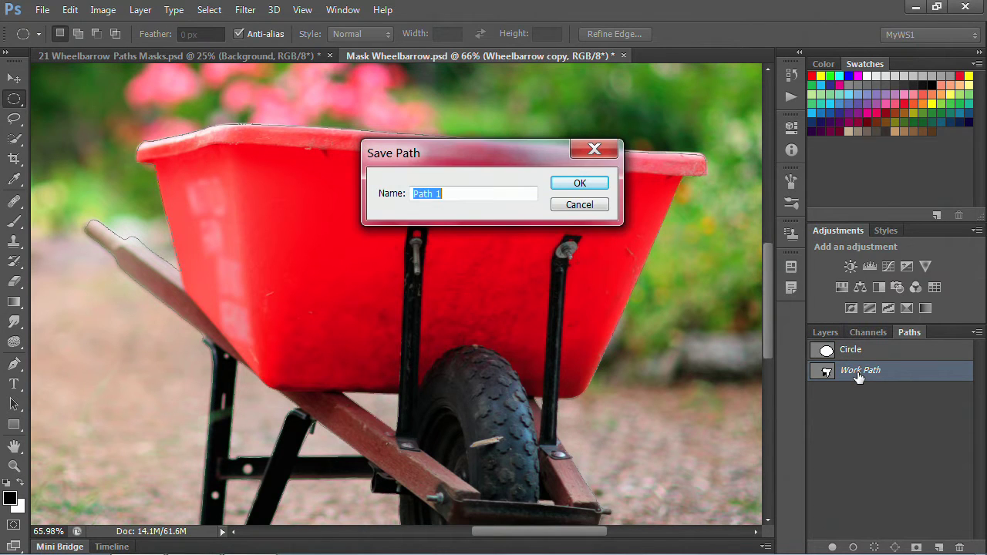
text(W)
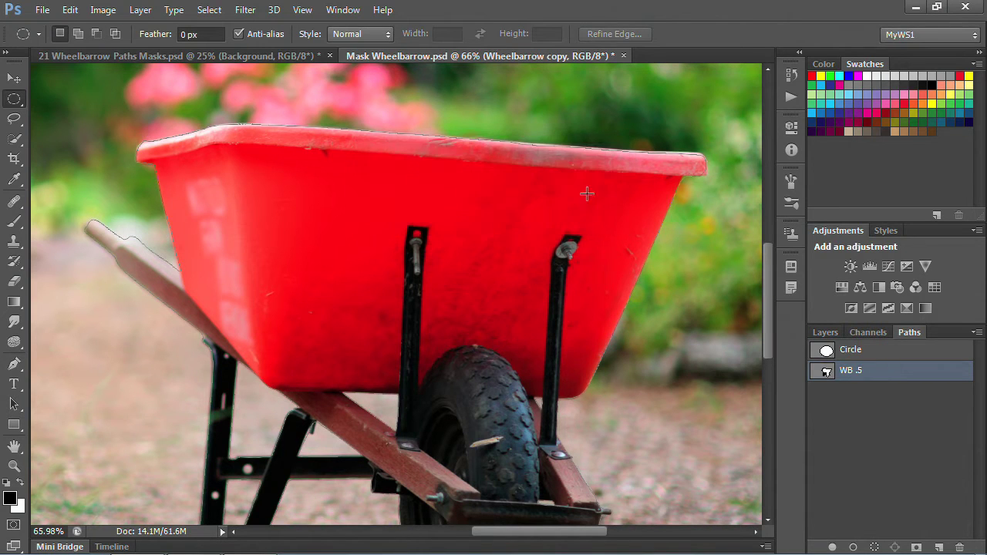
click(824, 332)
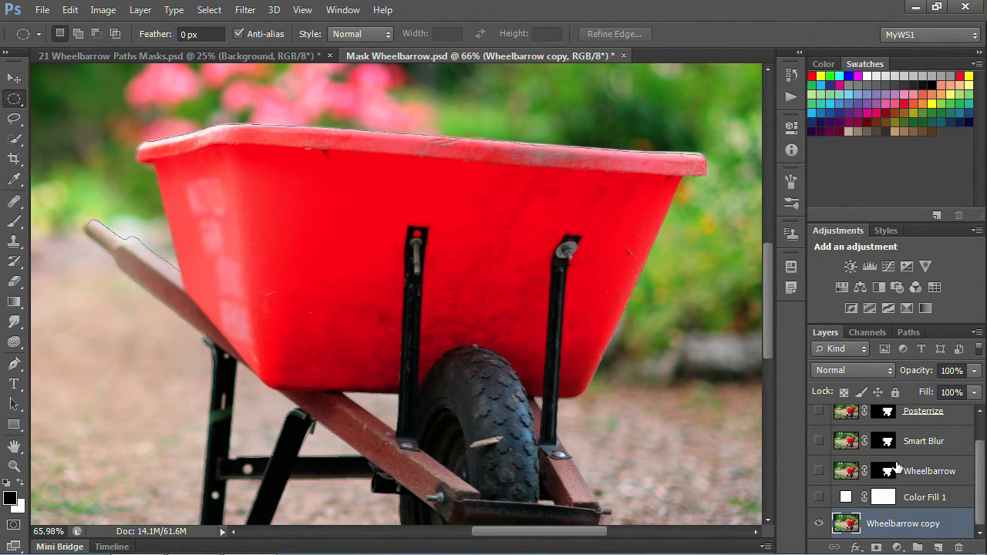
ctrl+click(890, 471)
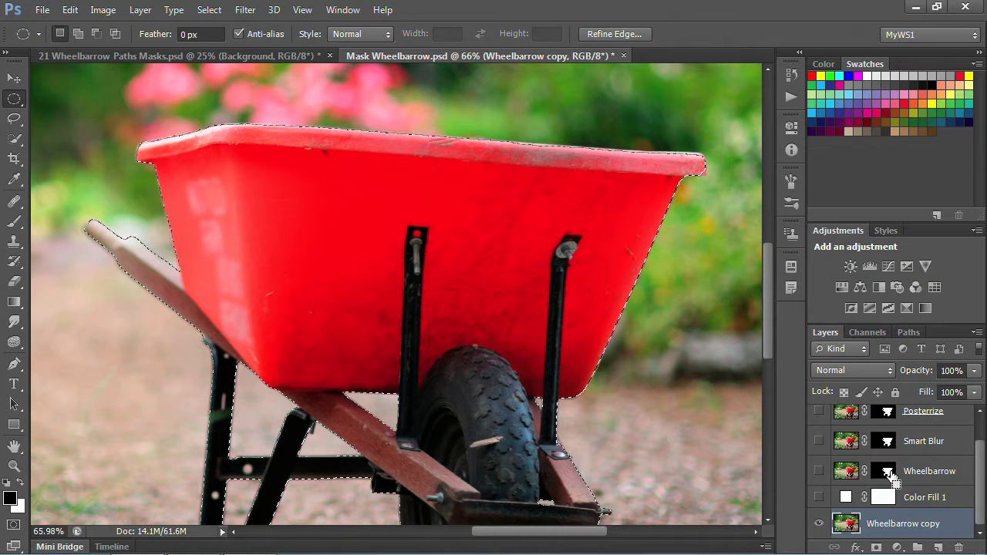
Make a new work path from the wheelbarrow selection at 10-pixel tolerance
click(909, 332)
click(976, 332)
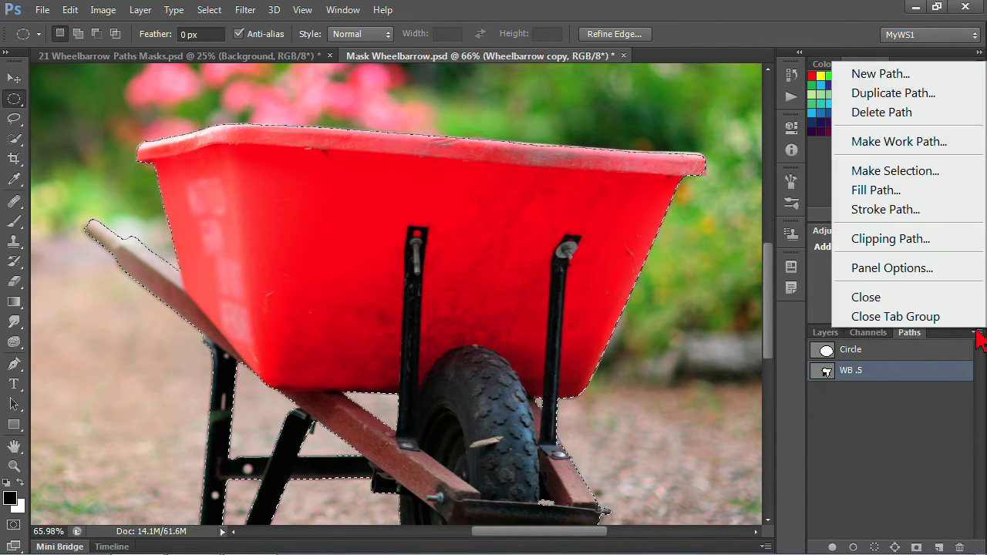
click(922, 142)
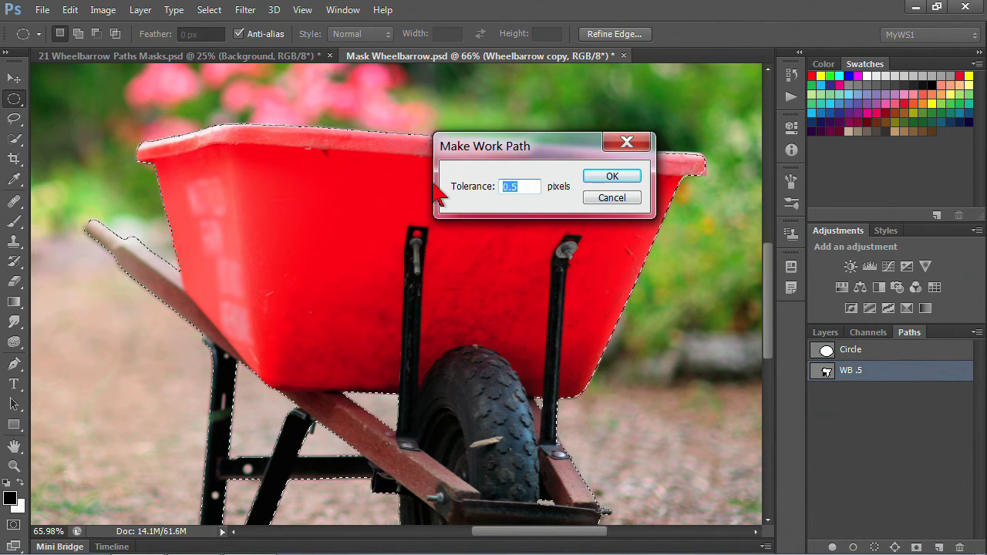
text(10)
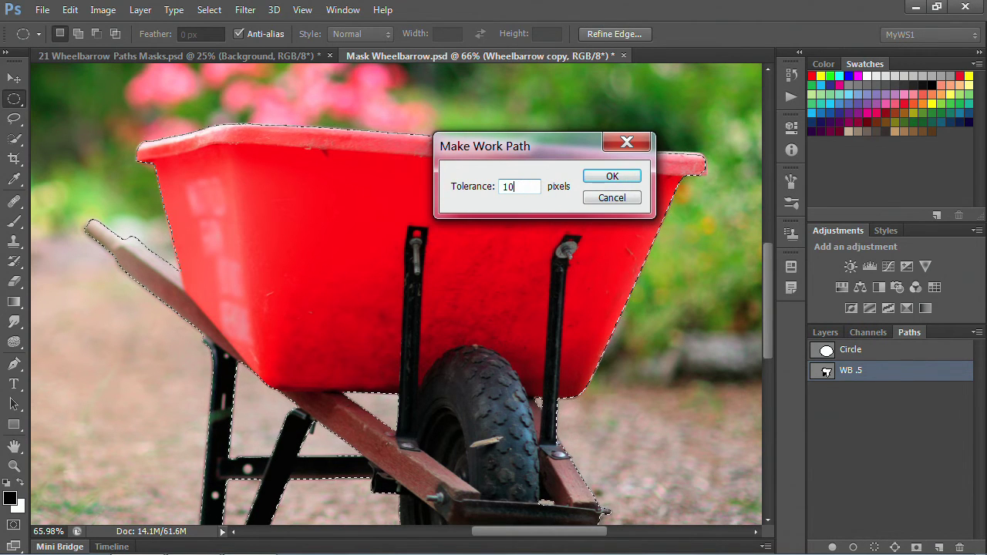
click(612, 177)
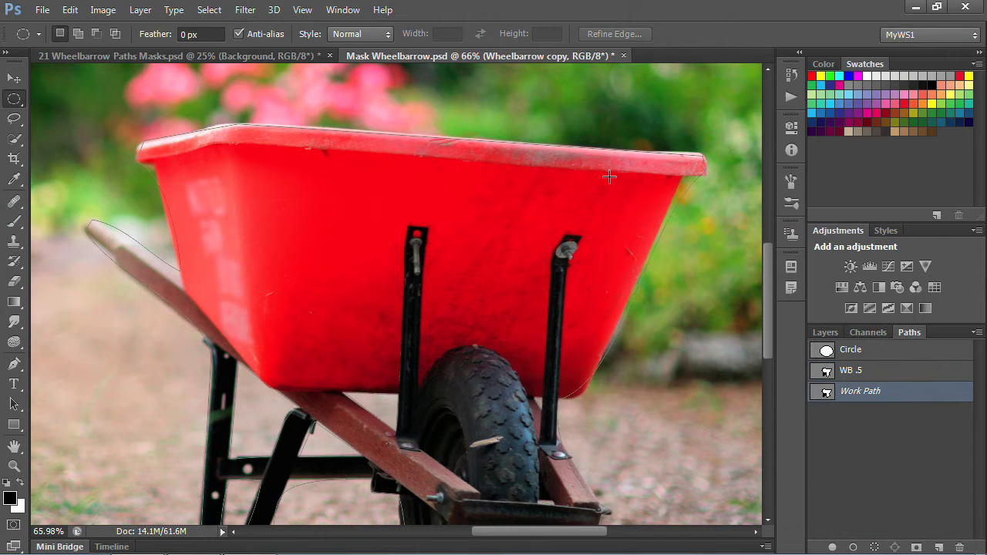
Save the new work path as 'WB 10'
double_click(860, 393)
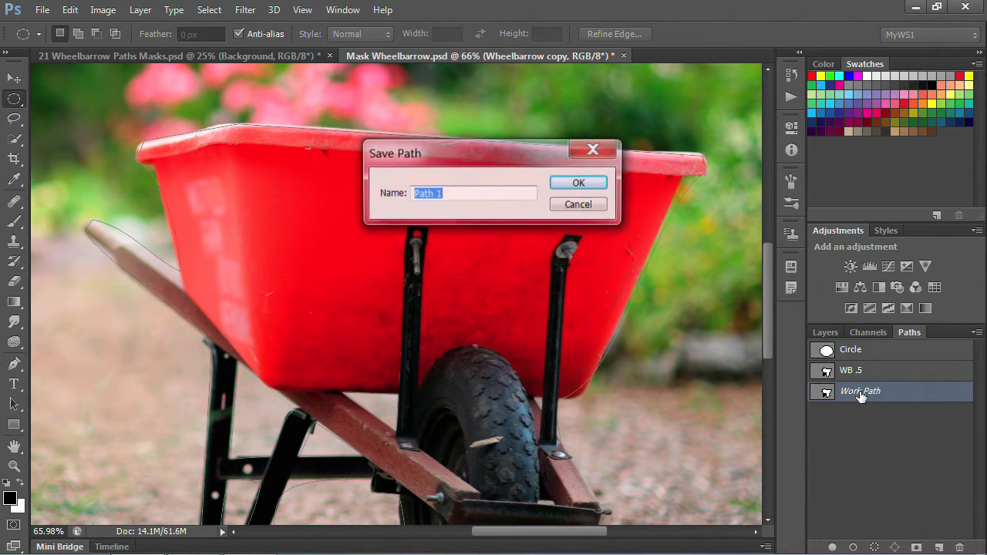
text(WB 10)
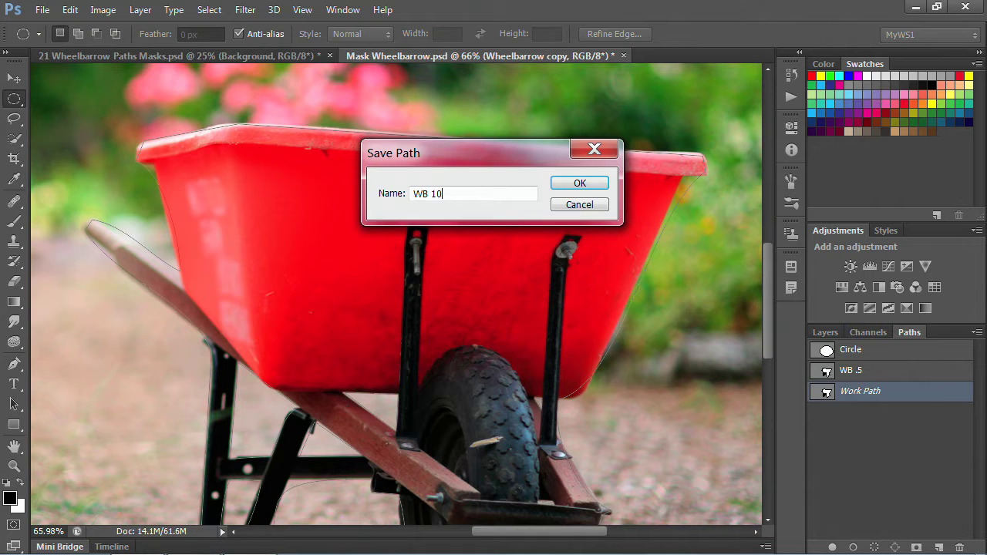
key(Return)
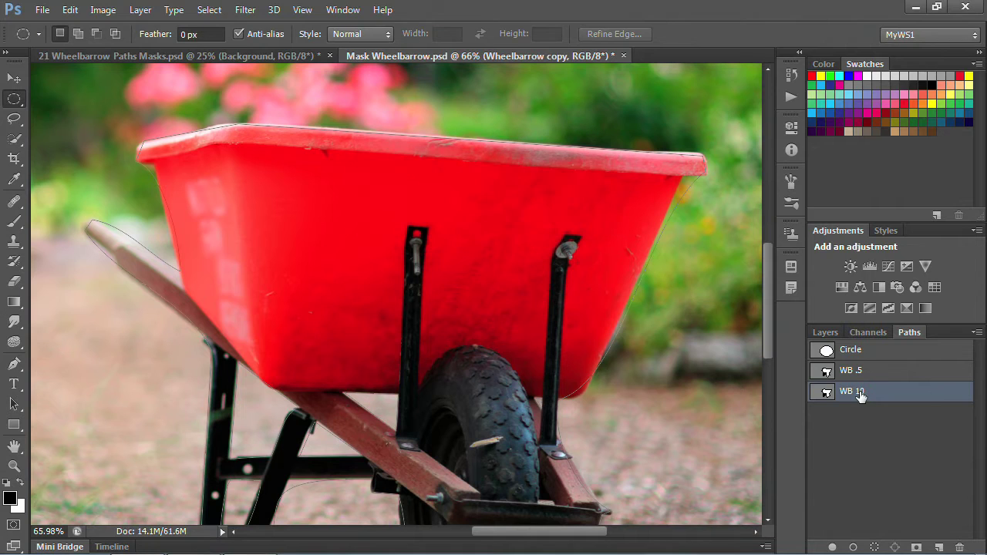
click(852, 374)
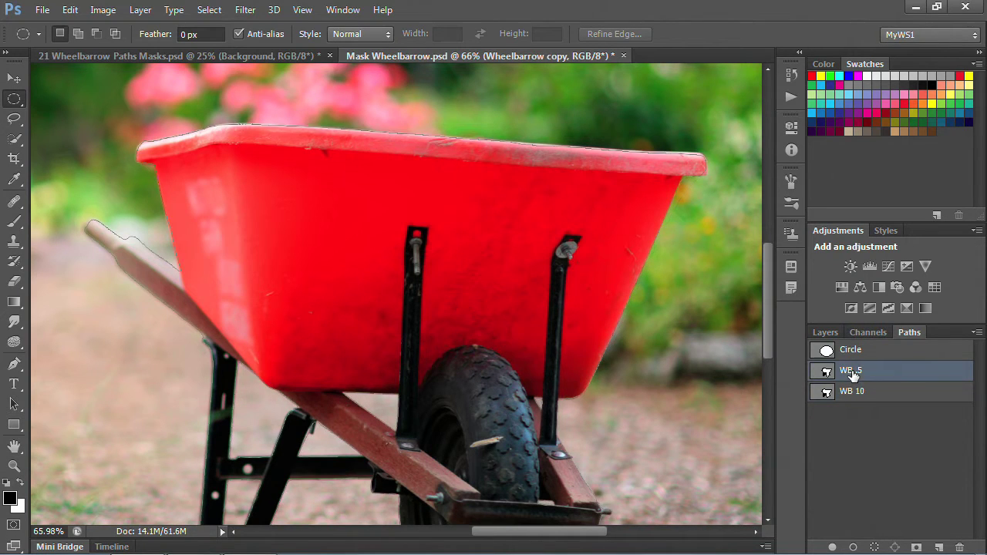
click(851, 400)
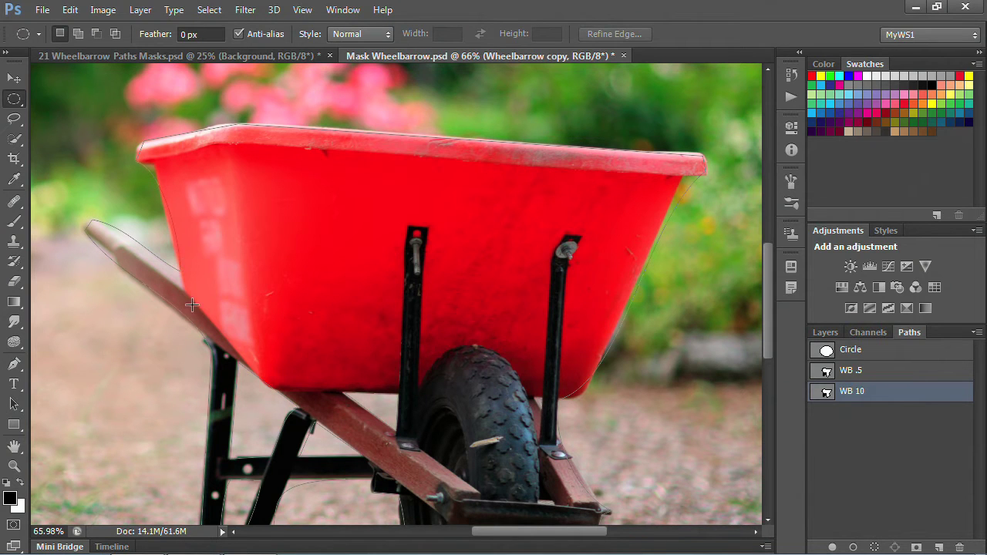
scroll(226, 377, down, 5)
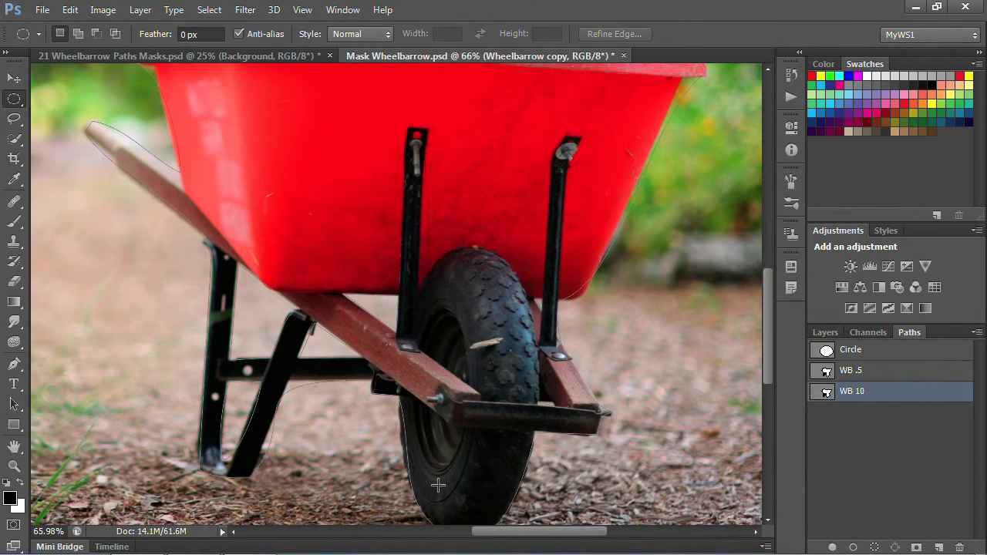
scroll(437, 485, down, 1)
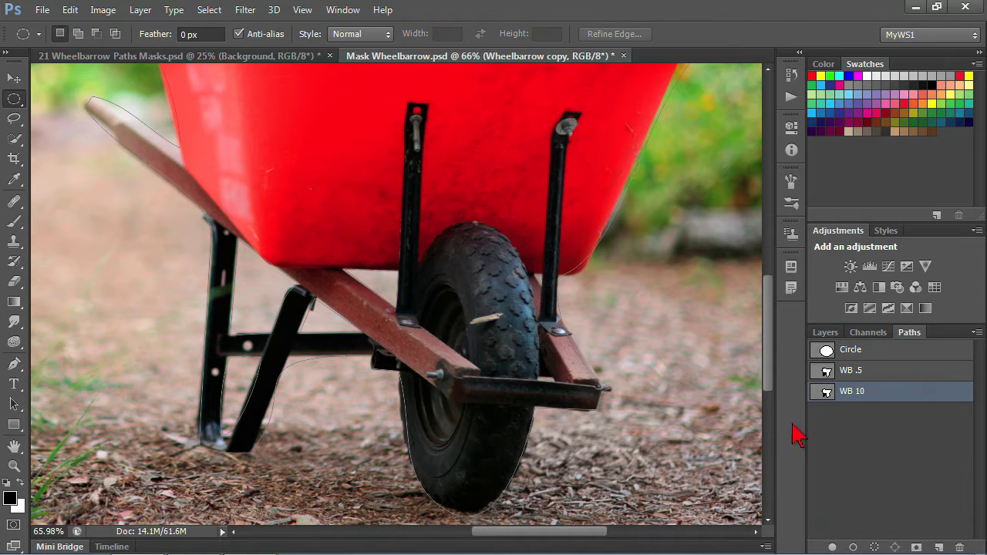
click(851, 374)
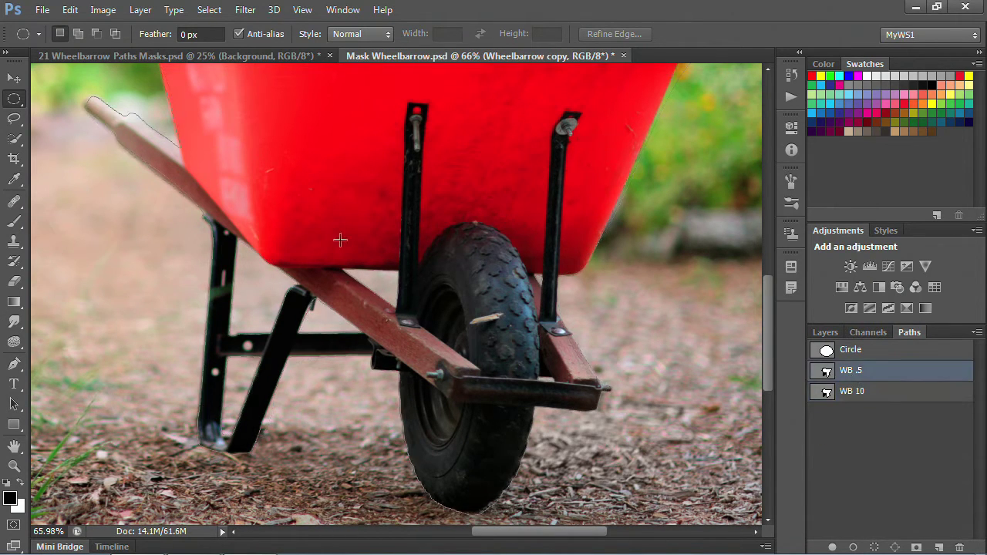
click(865, 395)
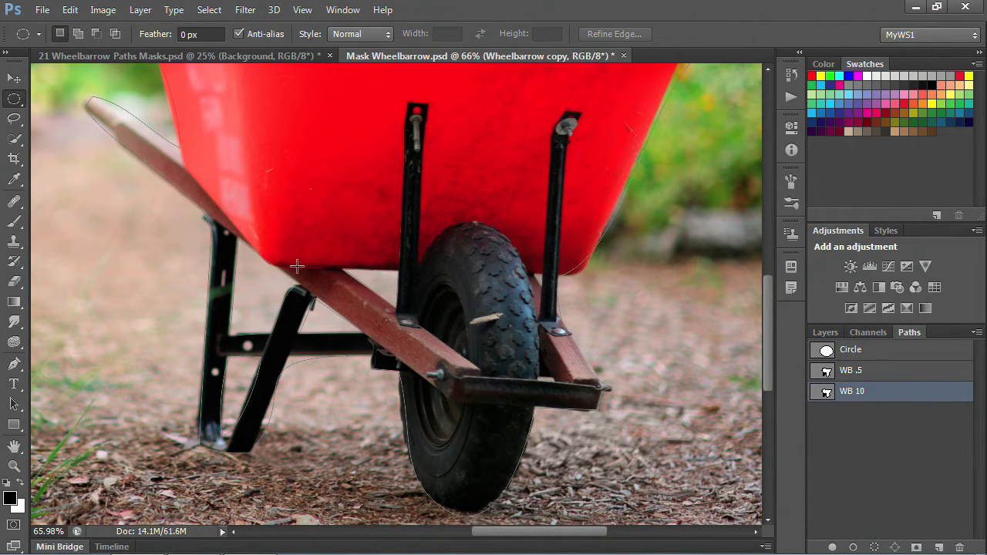
scroll(423, 286, up, 3)
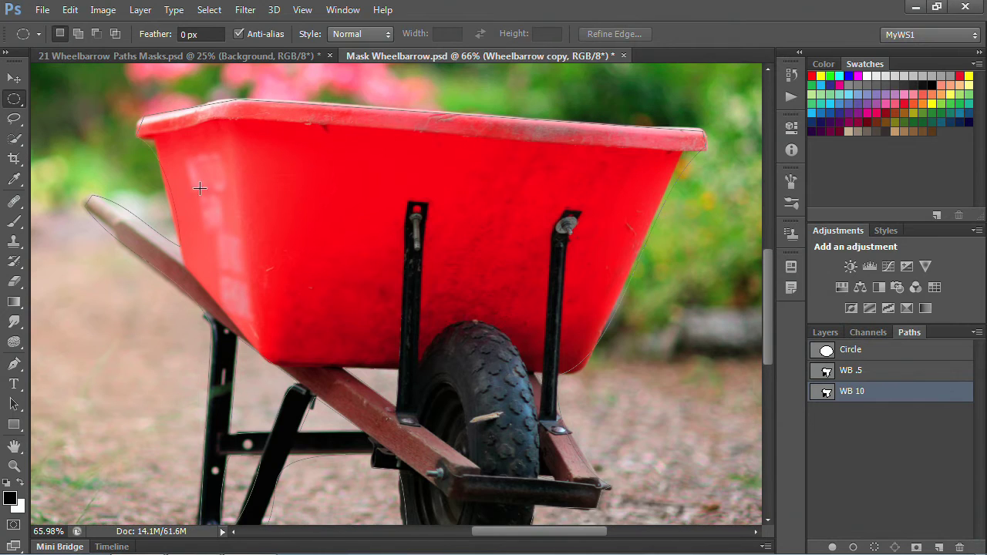
click(845, 375)
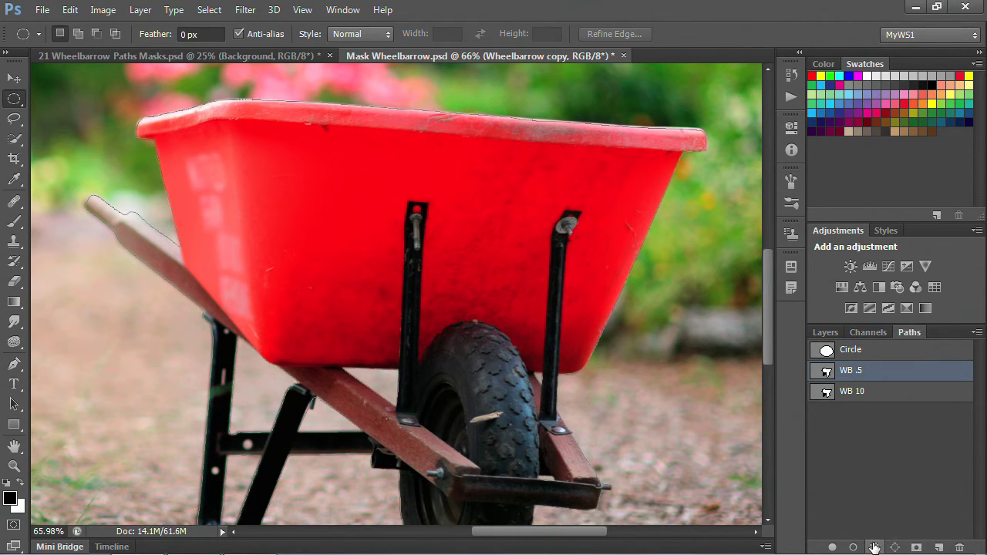
Zoom out to the whole photo and drop the wheelbarrow selection with Ctrl+D
click(873, 547)
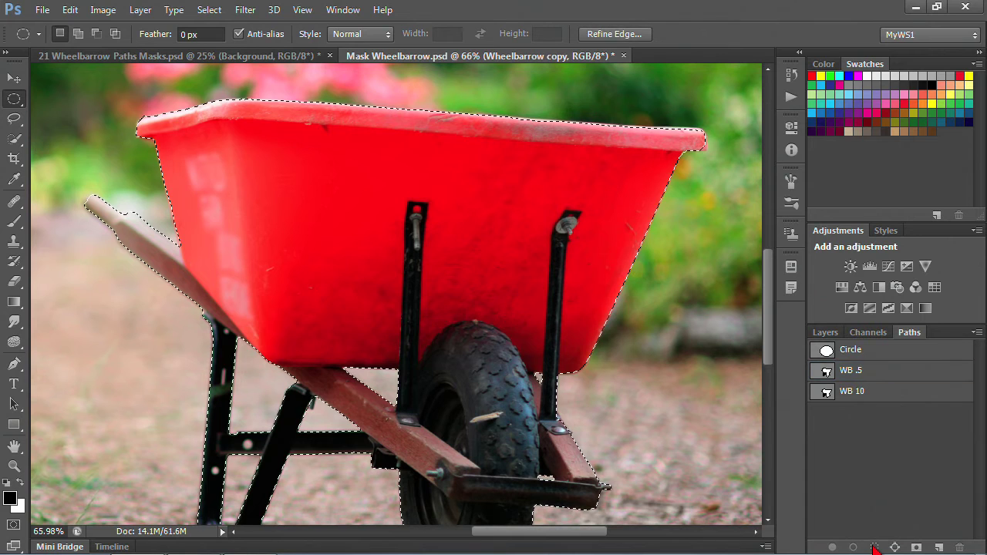
click(977, 332)
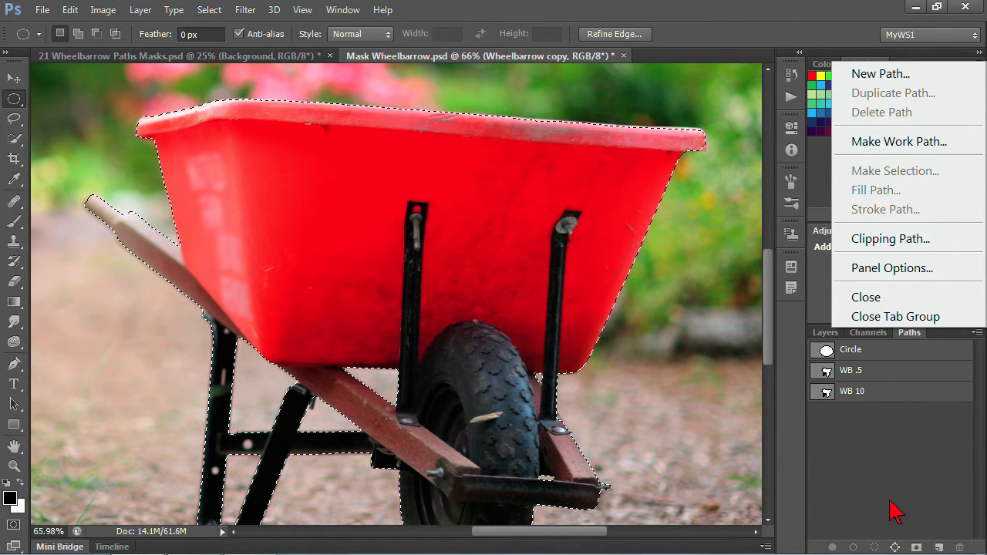
click(888, 521)
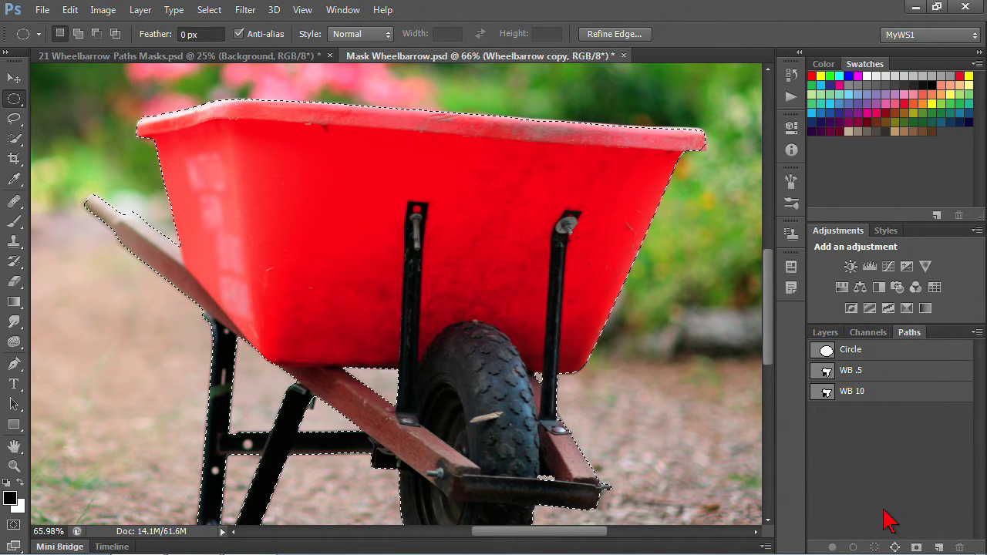
key(ctrl+minus)
key(ctrl+minus)
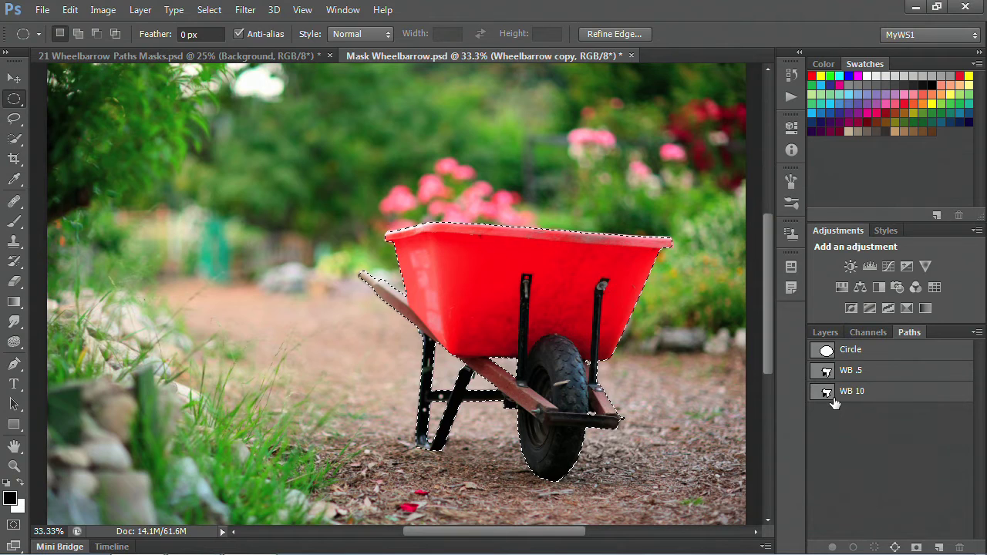
key(ctrl+d)
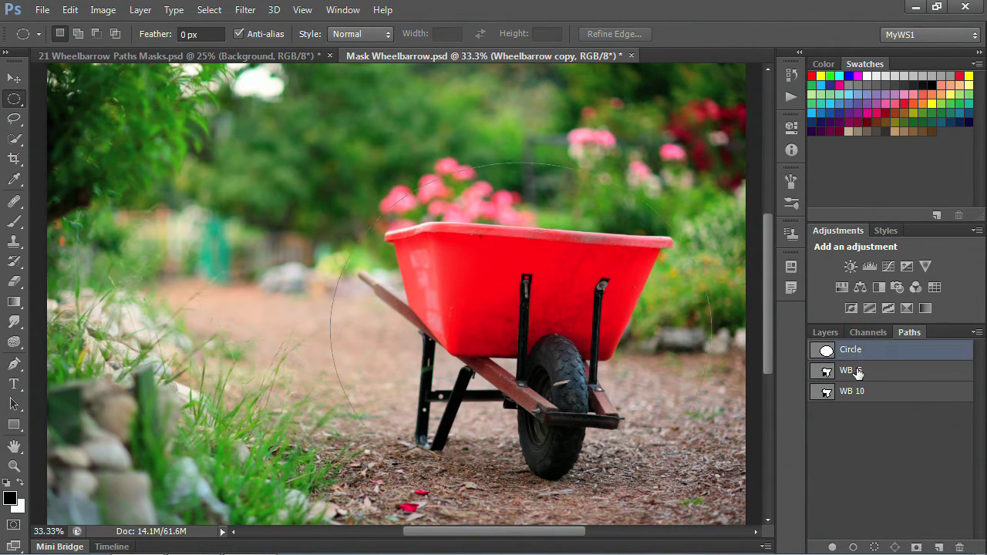
Toggle between the WB .5 and WB 10 path outlines to compare them, ending on WB .5
click(856, 370)
click(854, 397)
click(860, 440)
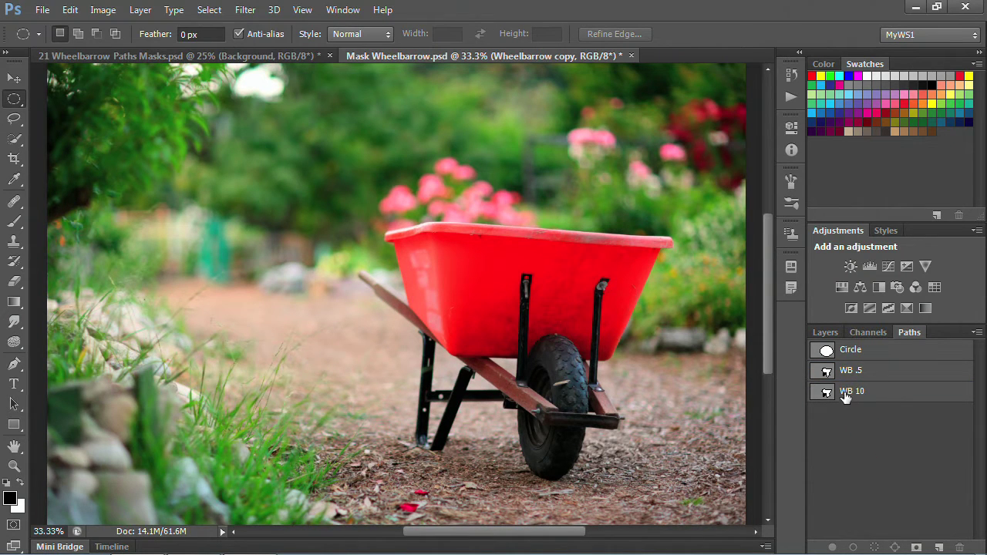
click(845, 396)
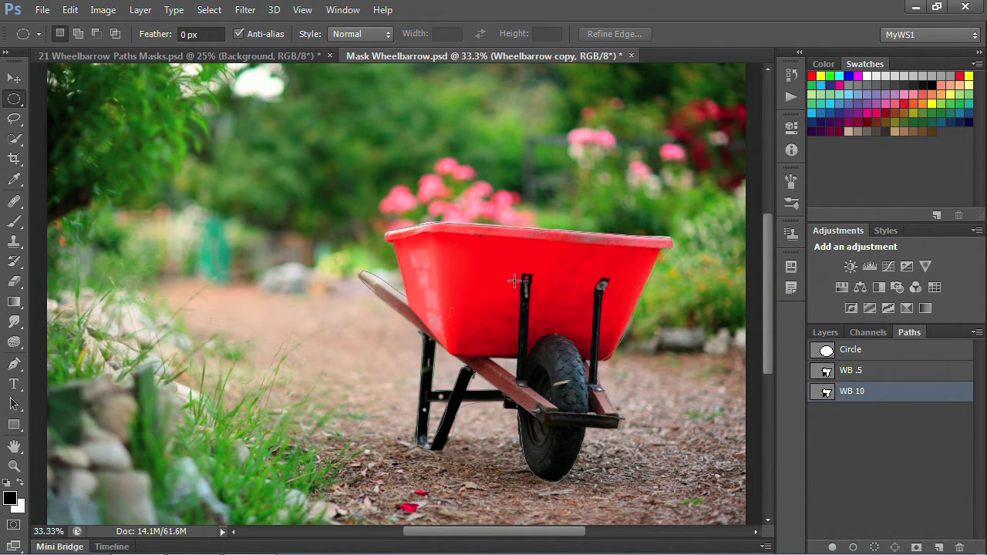
click(842, 372)
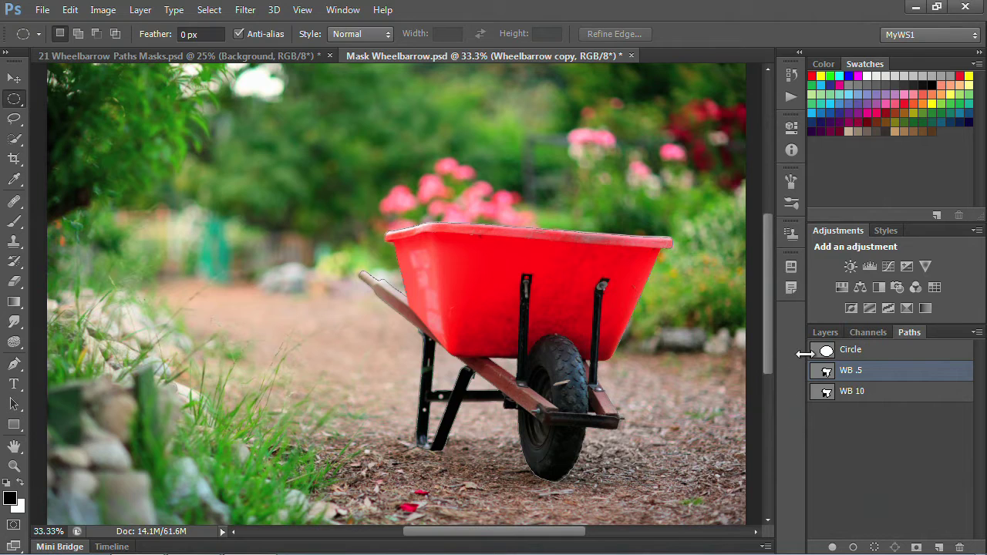
Add a Color Balance adjustment layer with Midtones left at 0, followed by a Photo Filter layer
click(831, 333)
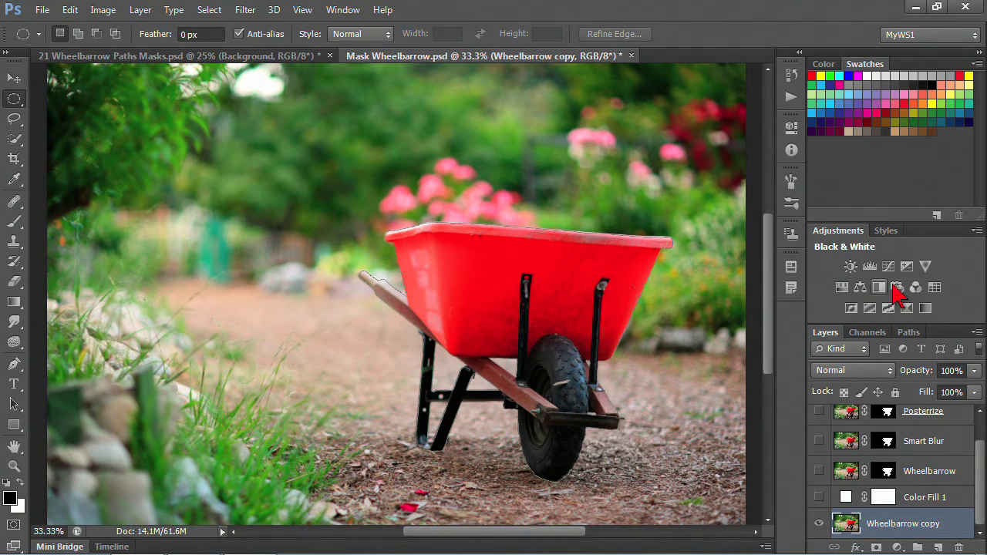
click(859, 288)
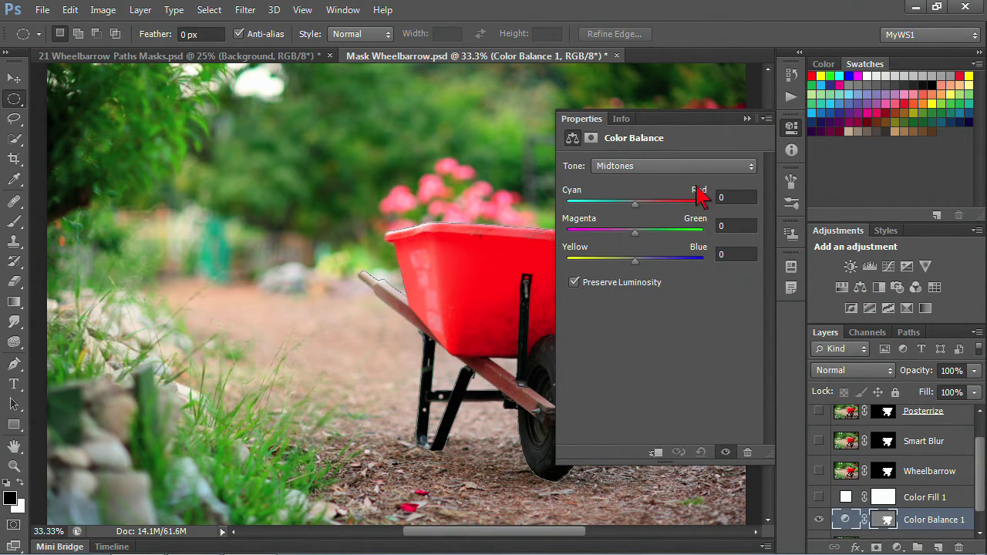
click(750, 166)
click(762, 163)
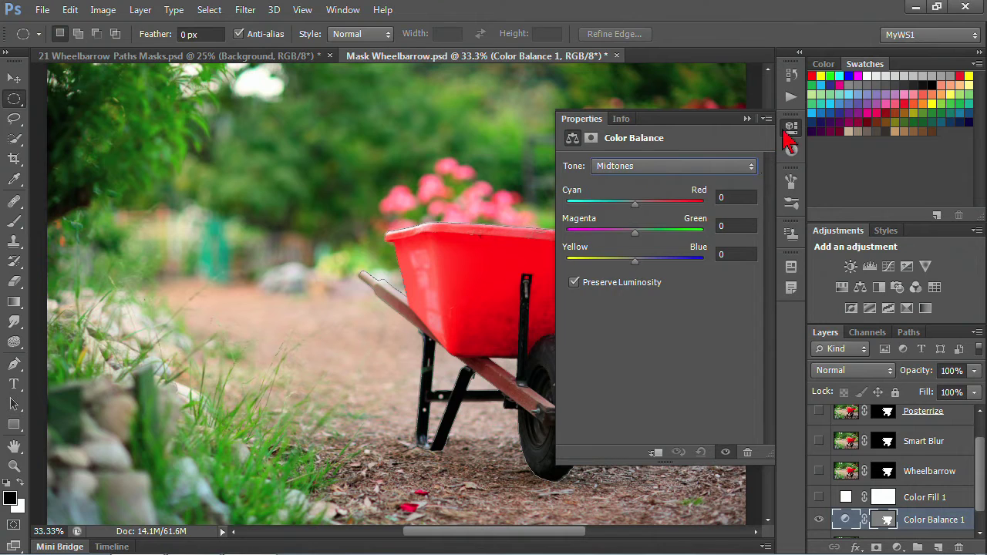
click(791, 127)
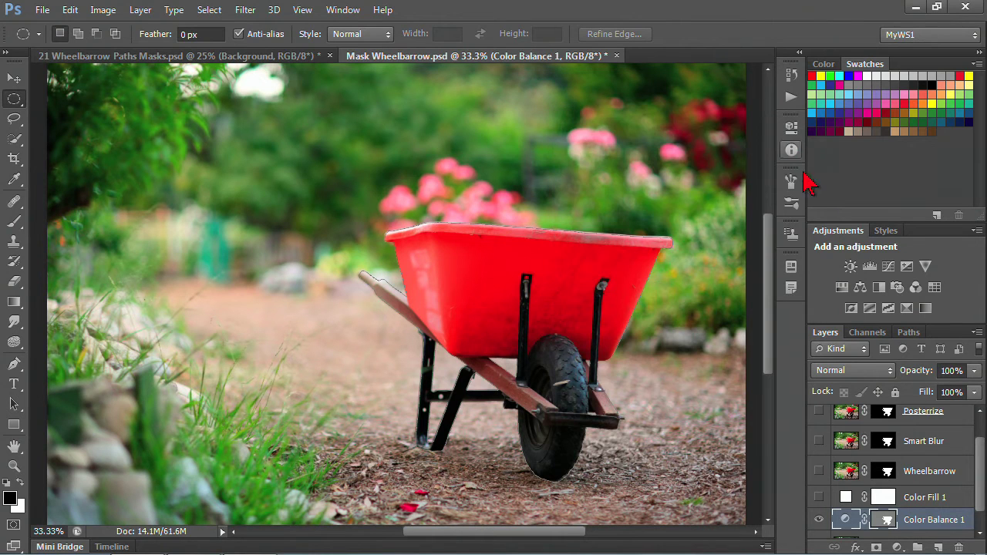
click(899, 290)
Set Photo Filter 1 to the Green filter at 97% density
click(750, 167)
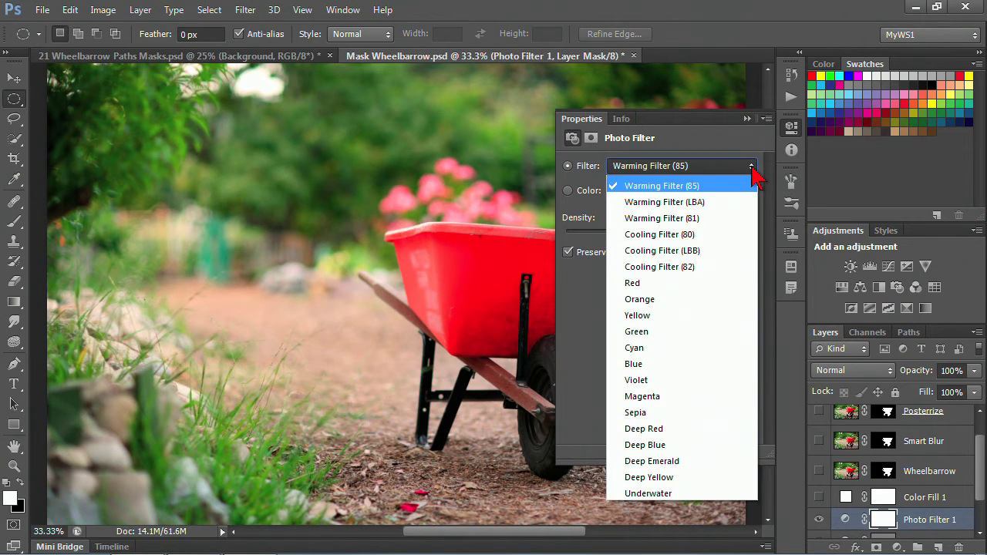
click(753, 176)
drag(614, 235, 675, 236)
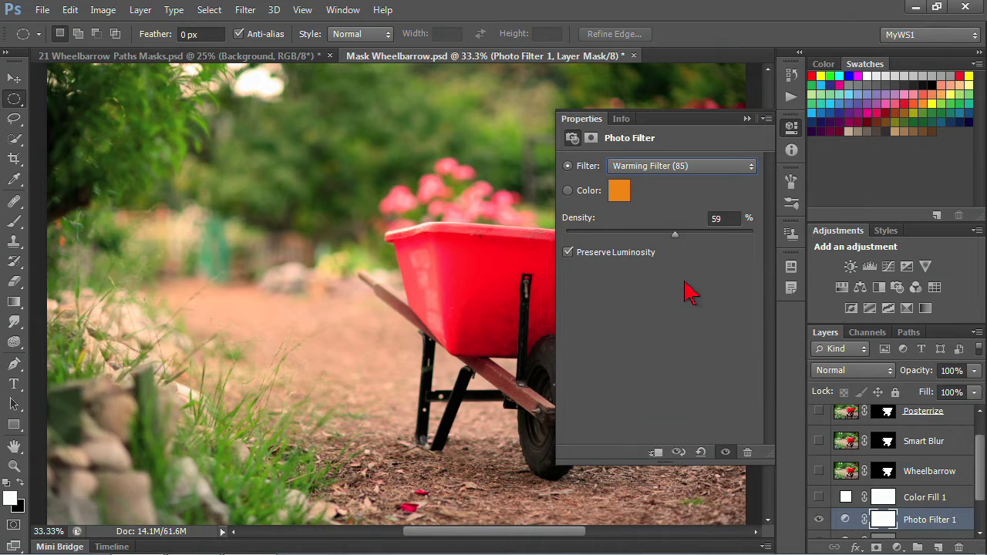
drag(676, 236, 763, 237)
click(746, 171)
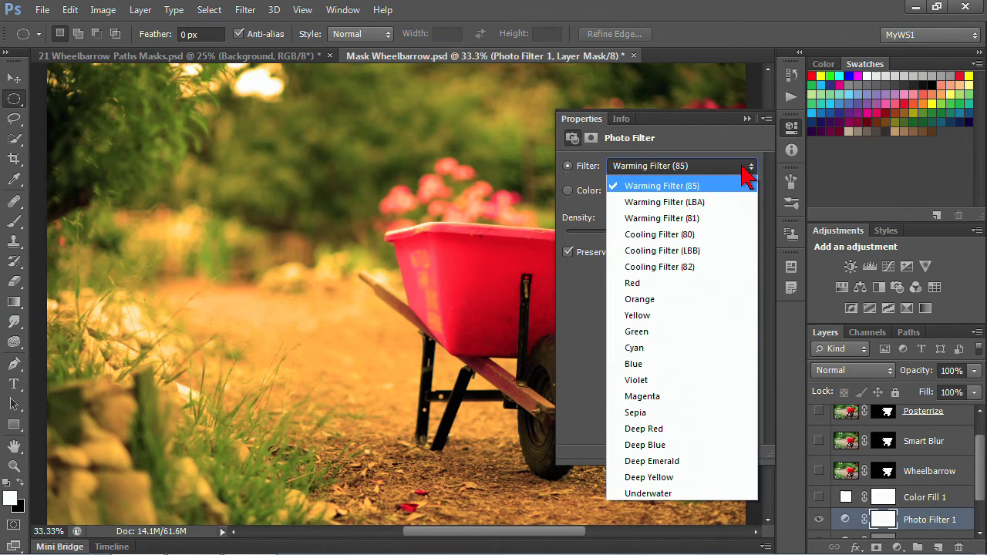
click(661, 333)
mouse_move(754, 234)
mouse_down()
mouse_move(719, 235)
mouse_move(747, 235)
mouse_up()
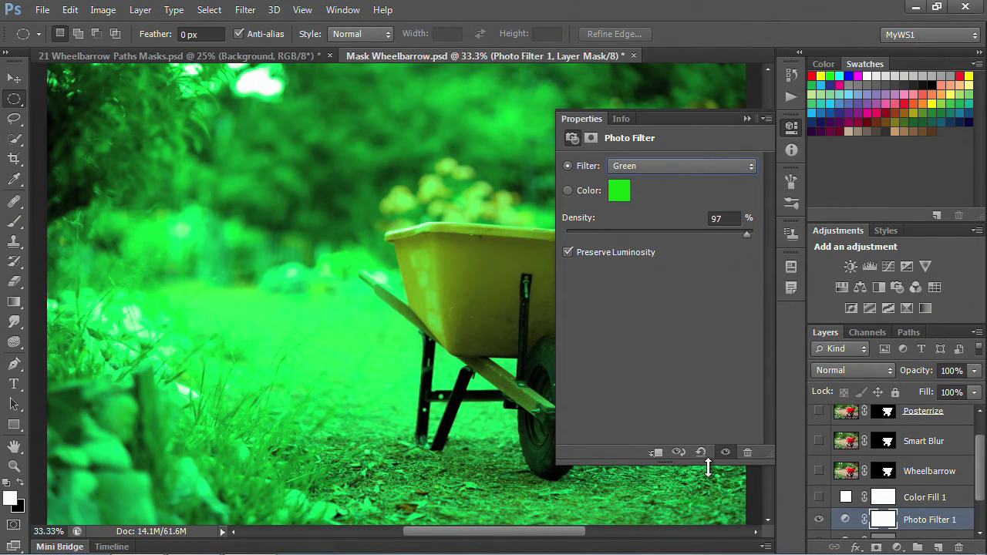
click(791, 131)
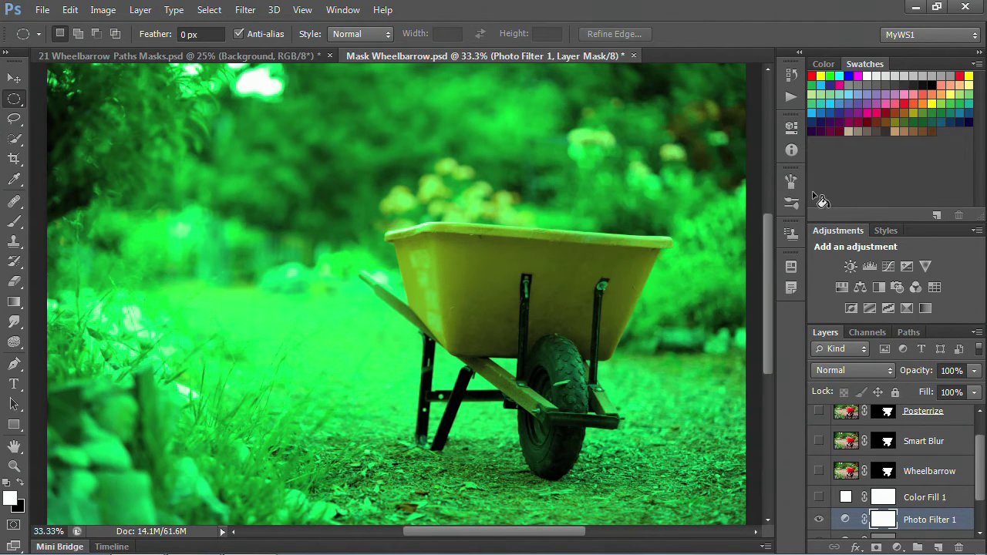
click(907, 333)
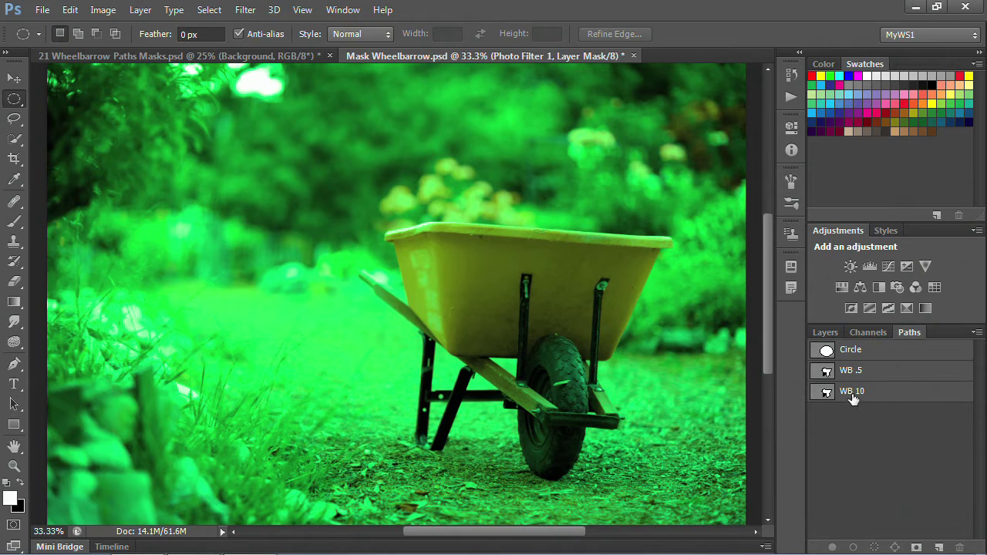
click(853, 395)
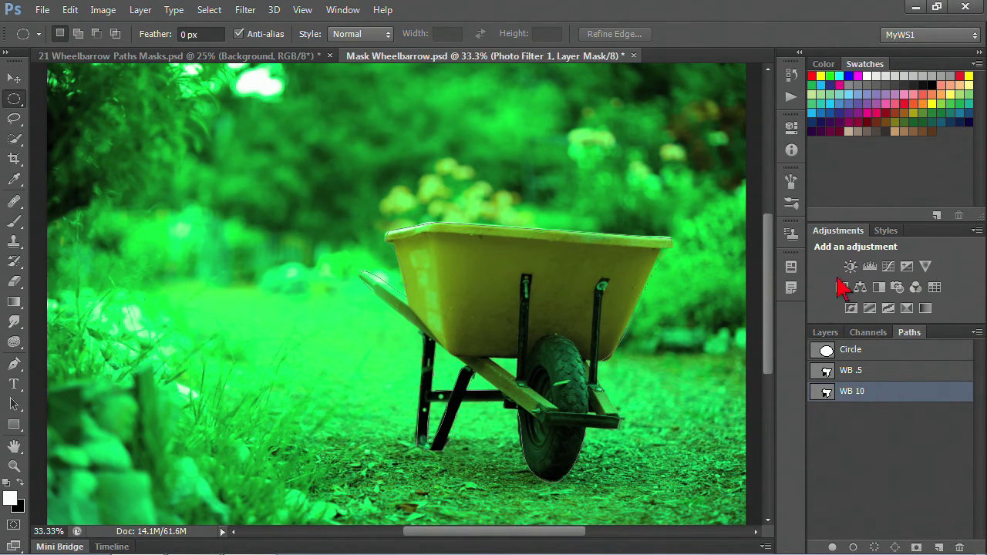
click(825, 333)
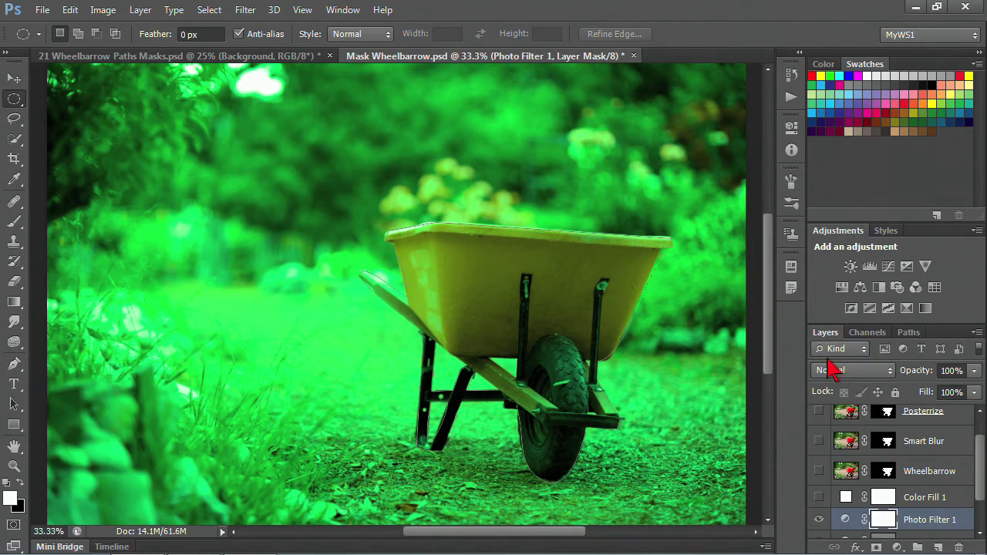
drag(979, 459, 958, 546)
Change Photo Filter 1's colour from green to pure red (f60101) at 97% density
click(820, 497)
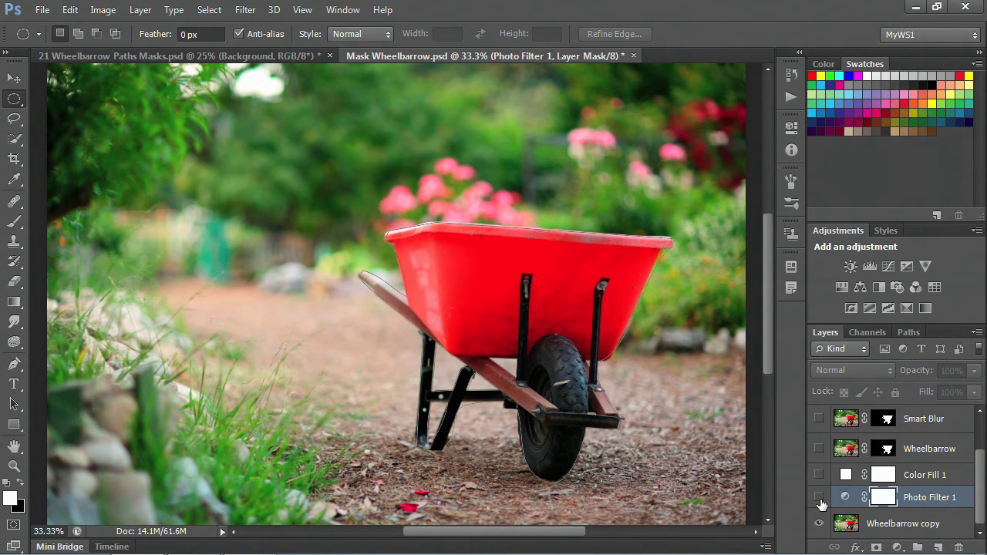
click(819, 497)
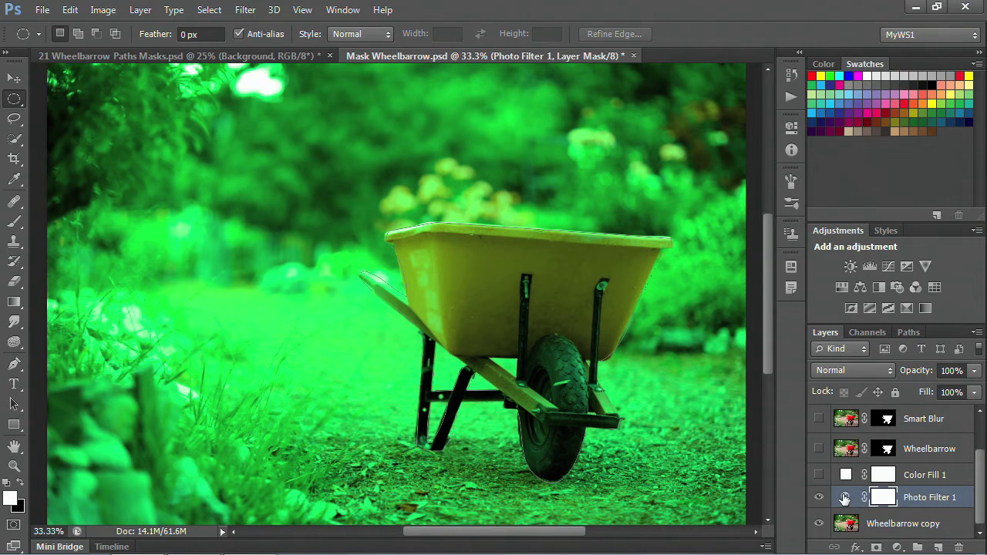
double_click(845, 500)
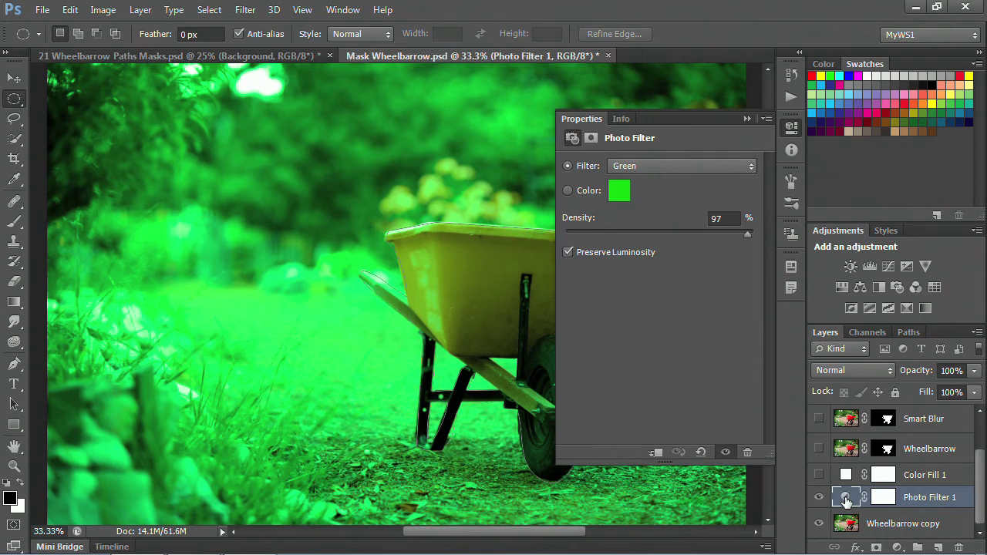
click(625, 199)
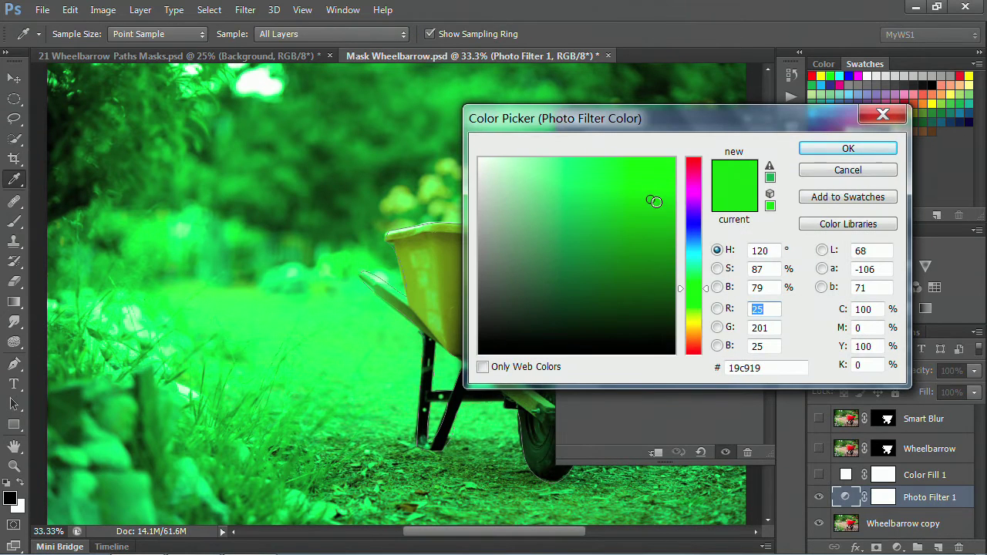
drag(655, 201, 672, 165)
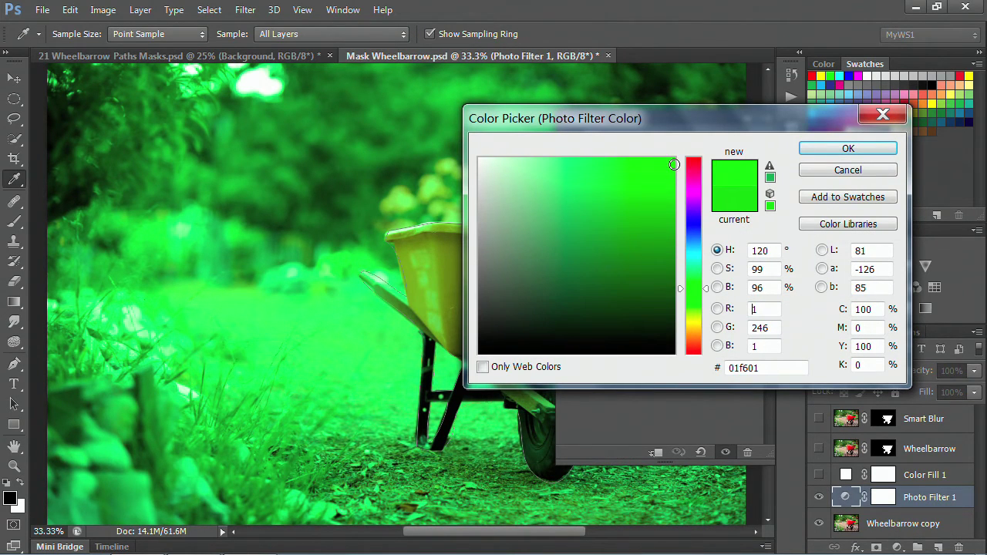
mouse_move(692, 287)
mouse_down()
mouse_move(693, 210)
mouse_move(696, 220)
mouse_move(683, 162)
mouse_up()
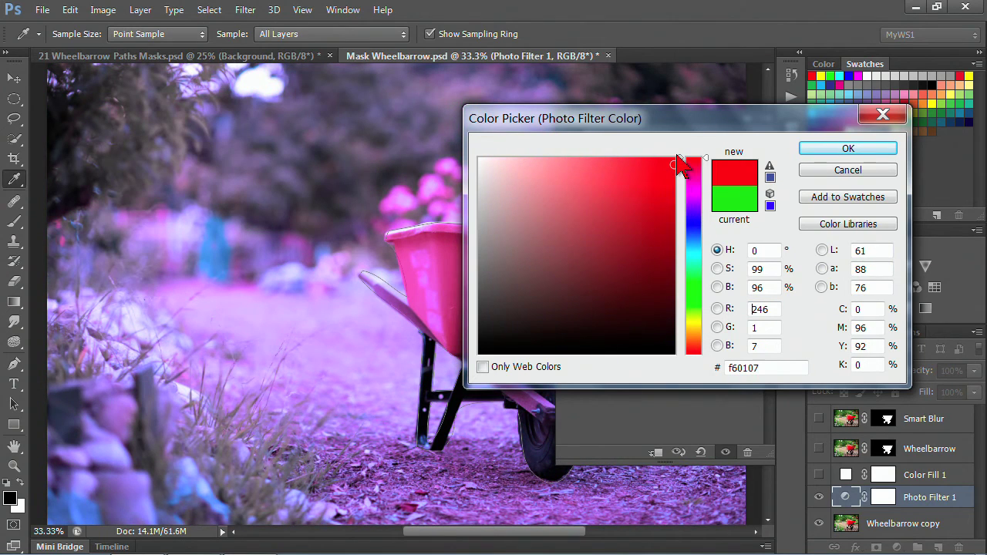
click(841, 151)
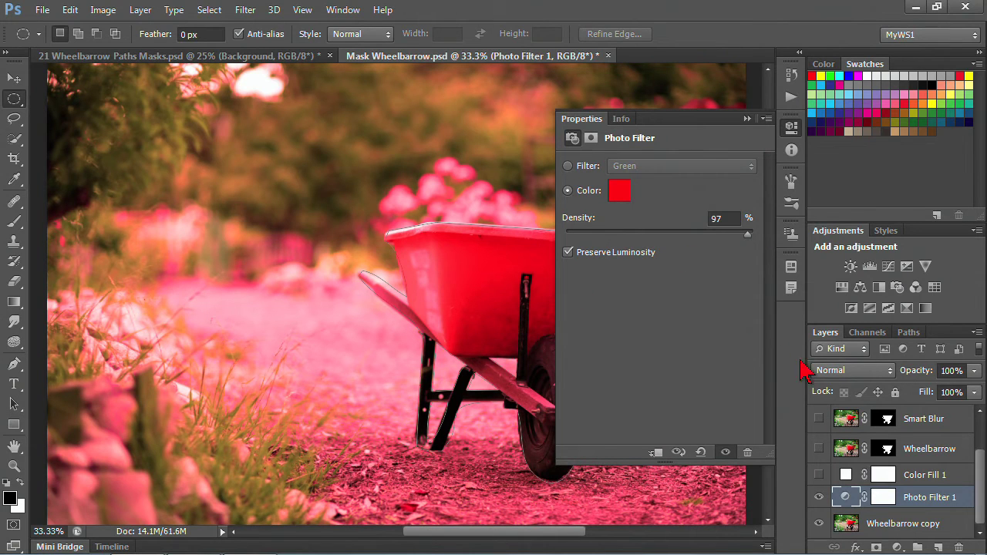
click(786, 128)
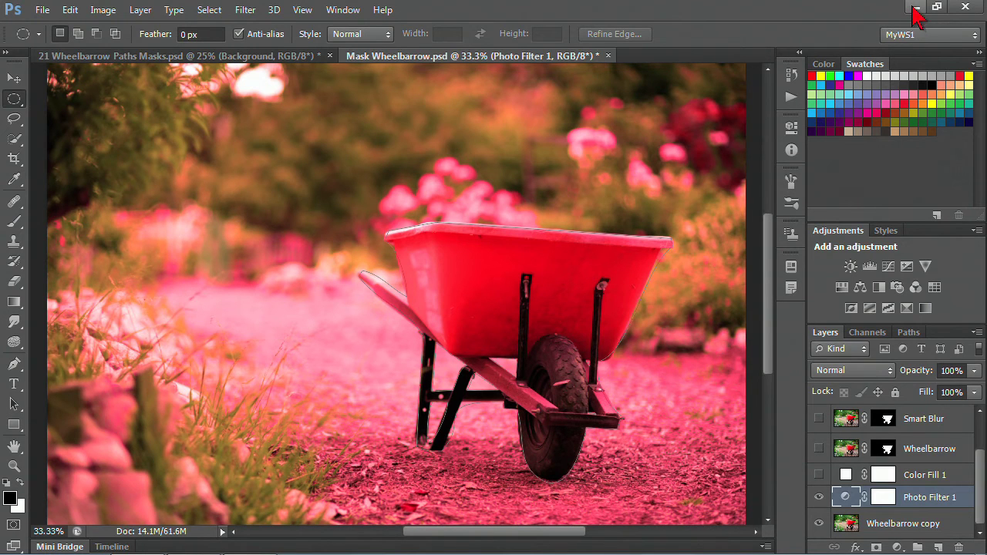
Fit the photo on screen and draw a circular marquee around the wheelbarrow on Wheelbarrow copy
scroll(468, 220, up, 3)
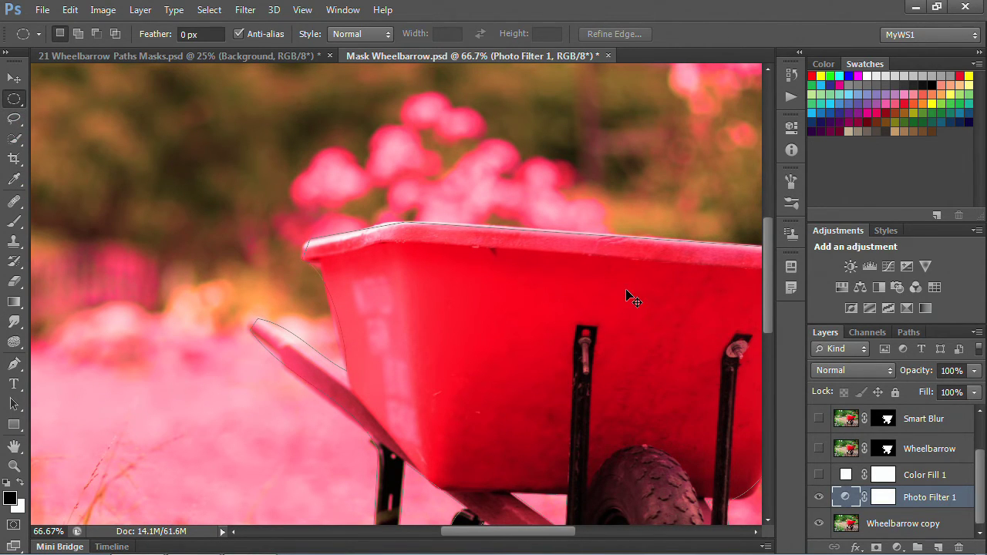
key(ctrl+0)
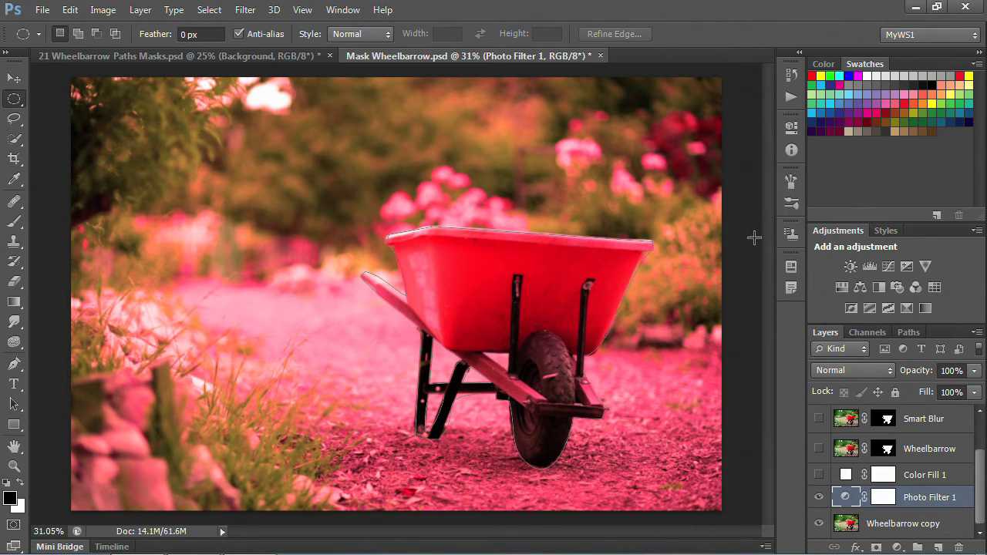
drag(344, 190, 639, 466)
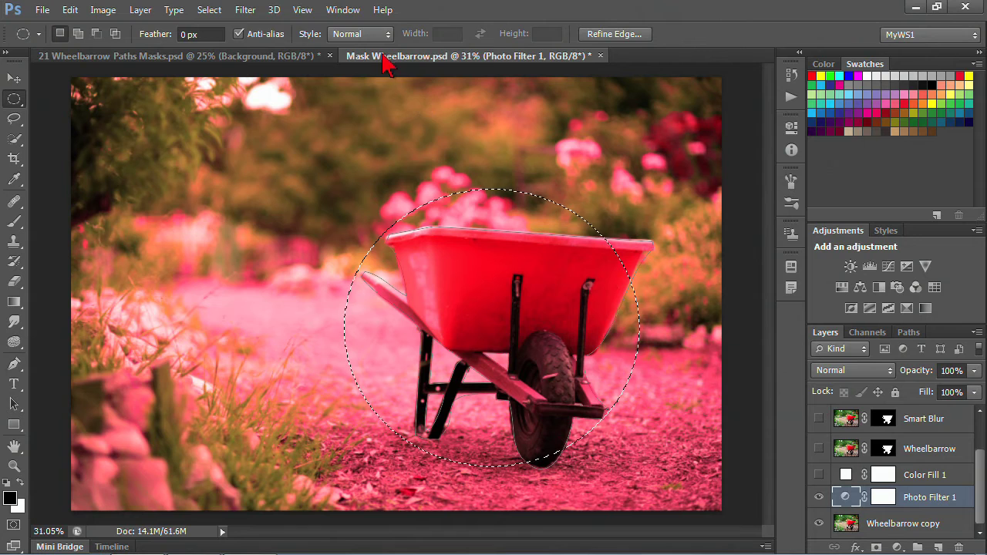
click(244, 10)
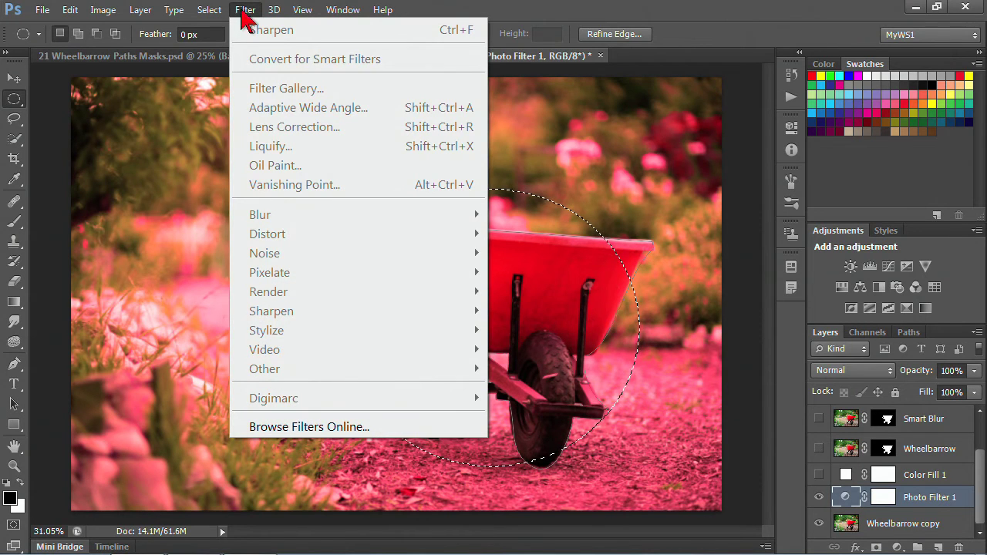
click(513, 11)
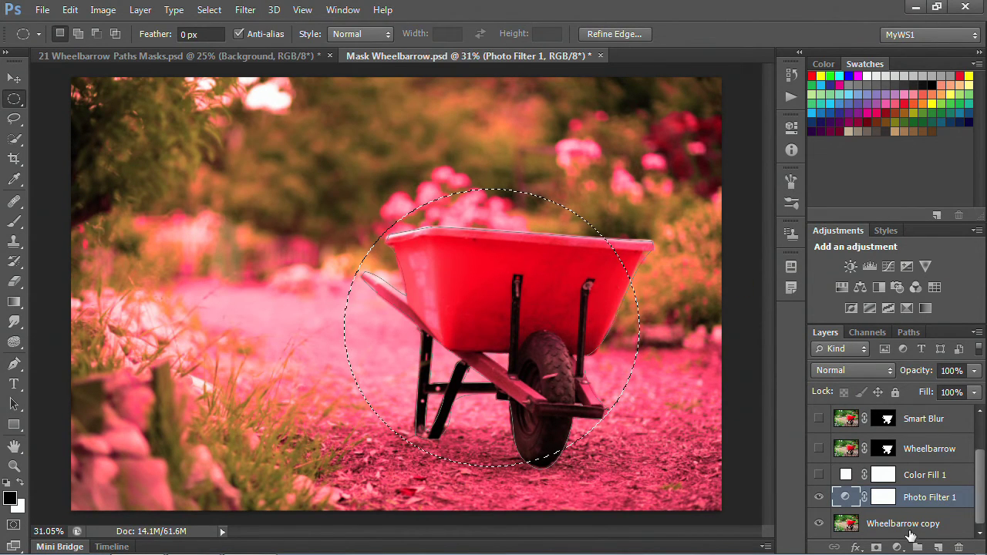
click(910, 527)
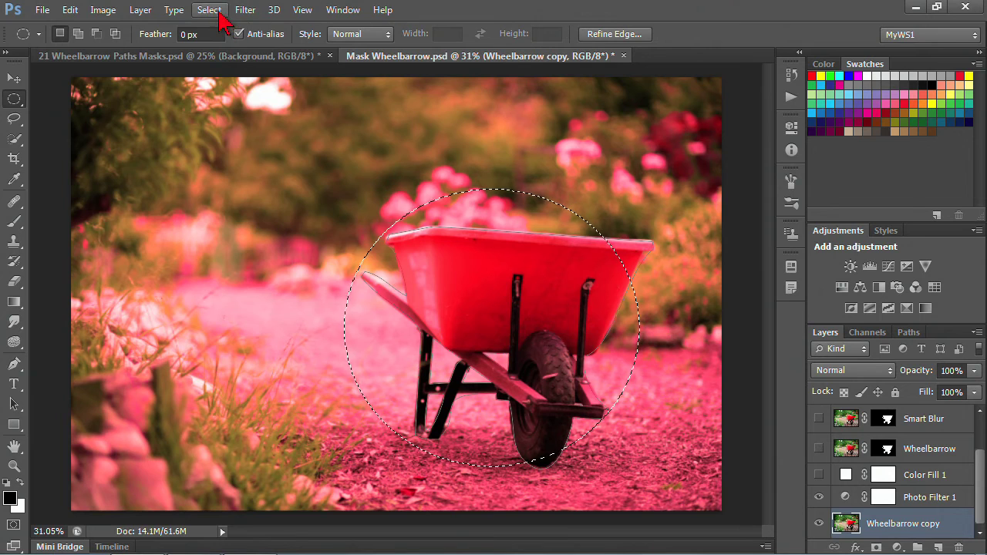
Refine the circular selection's edge with Smooth 43 and a 76.7-pixel feather
click(214, 10)
click(235, 214)
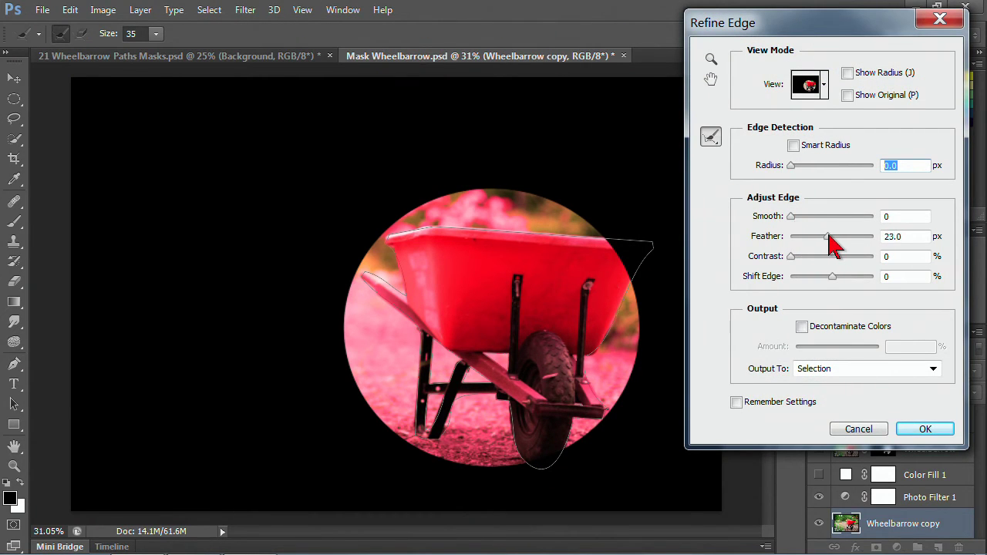
drag(828, 234, 827, 217)
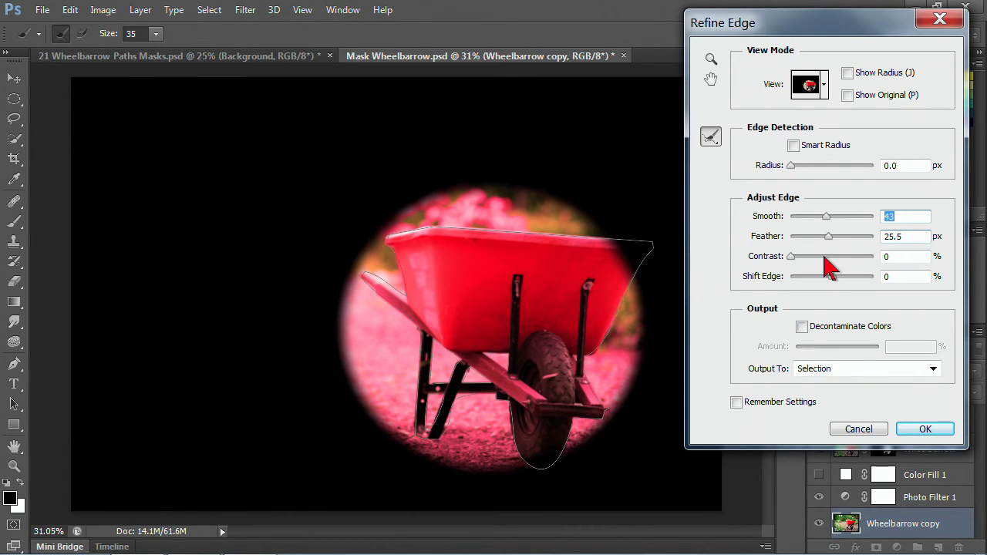
drag(829, 235, 840, 236)
Convert the feathered selection into a Work Path at 2-pixel tolerance and reload it as a selection
click(924, 429)
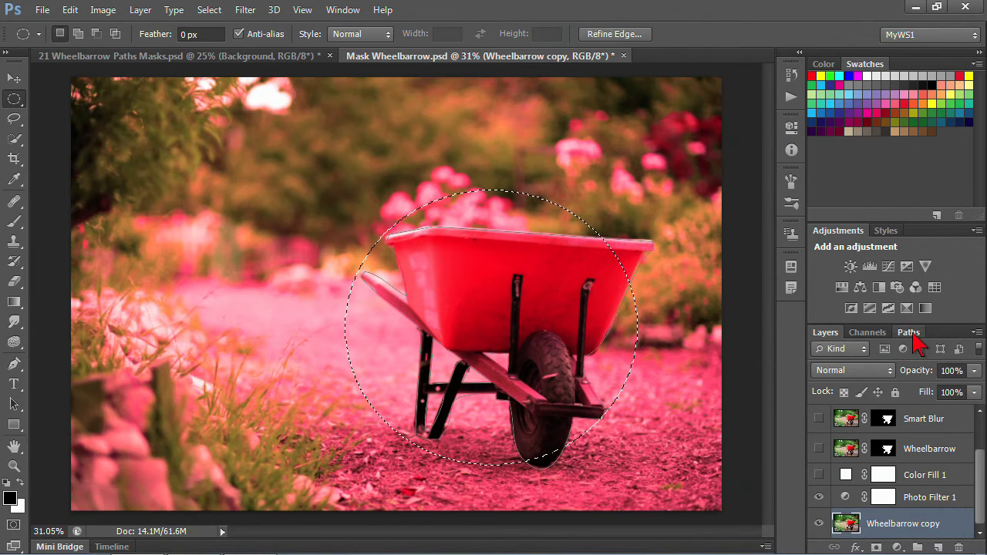
click(910, 336)
click(975, 332)
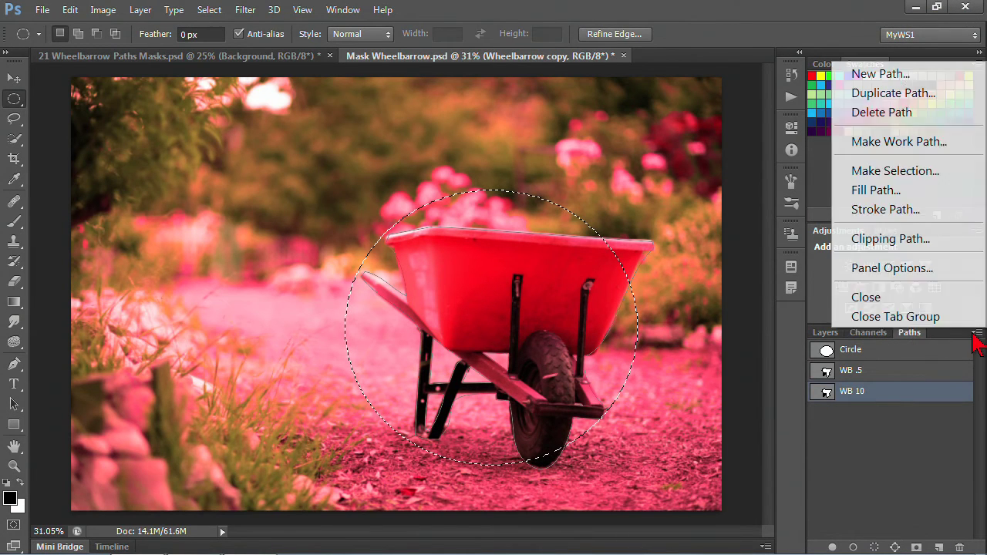
click(886, 142)
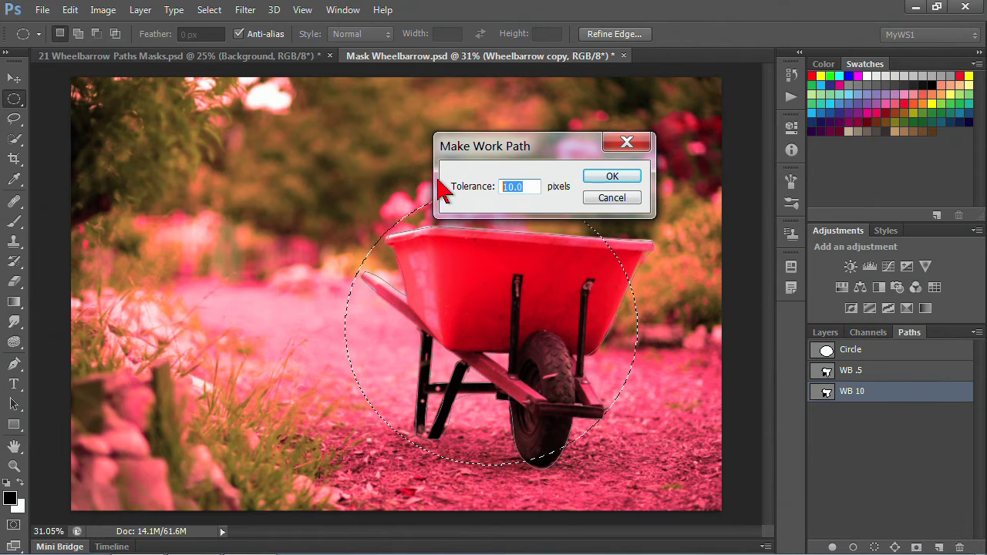
text(2)
click(594, 177)
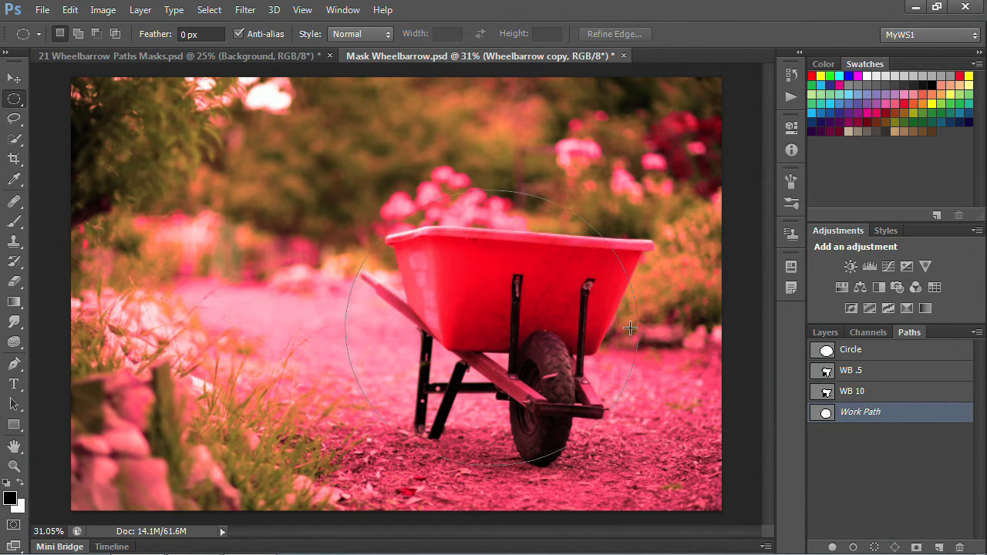
click(873, 546)
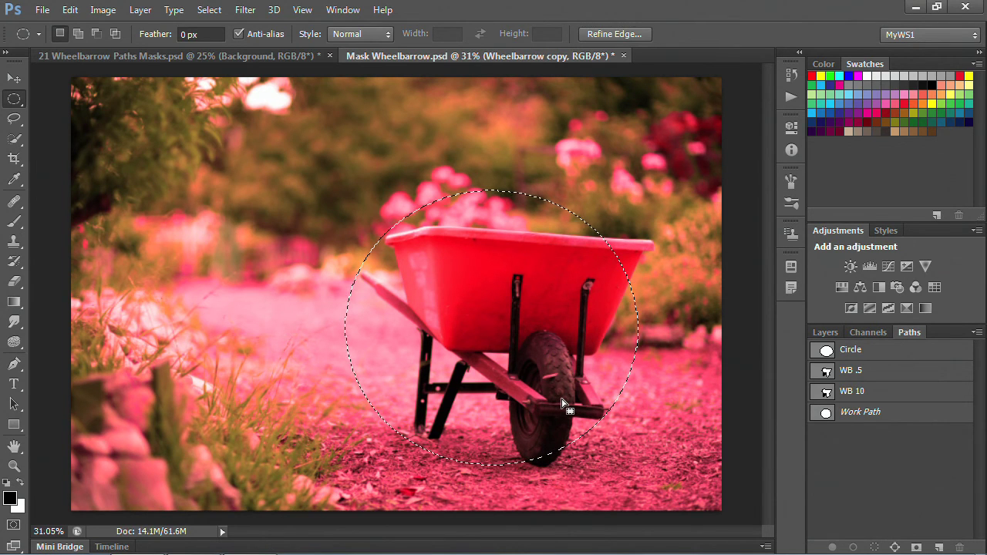
click(209, 10)
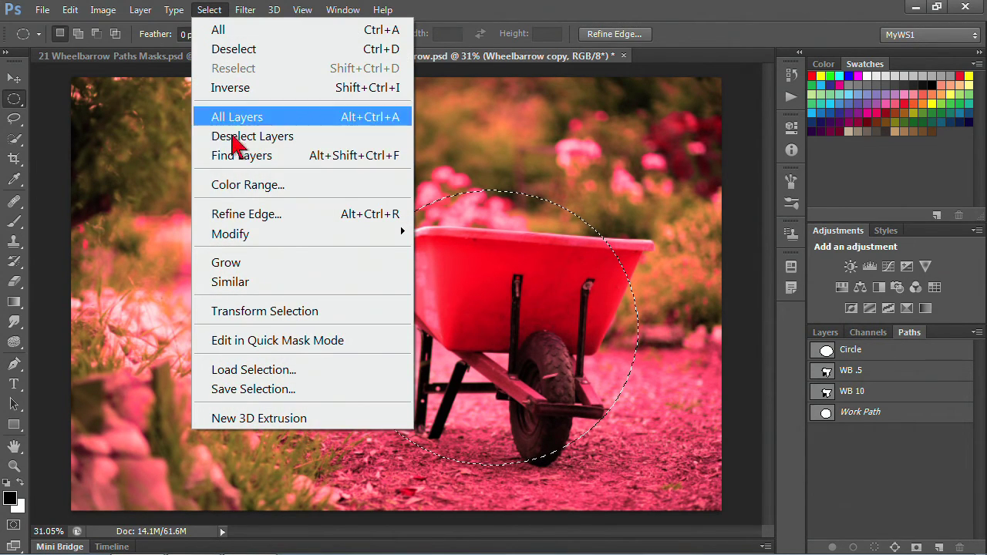
click(256, 216)
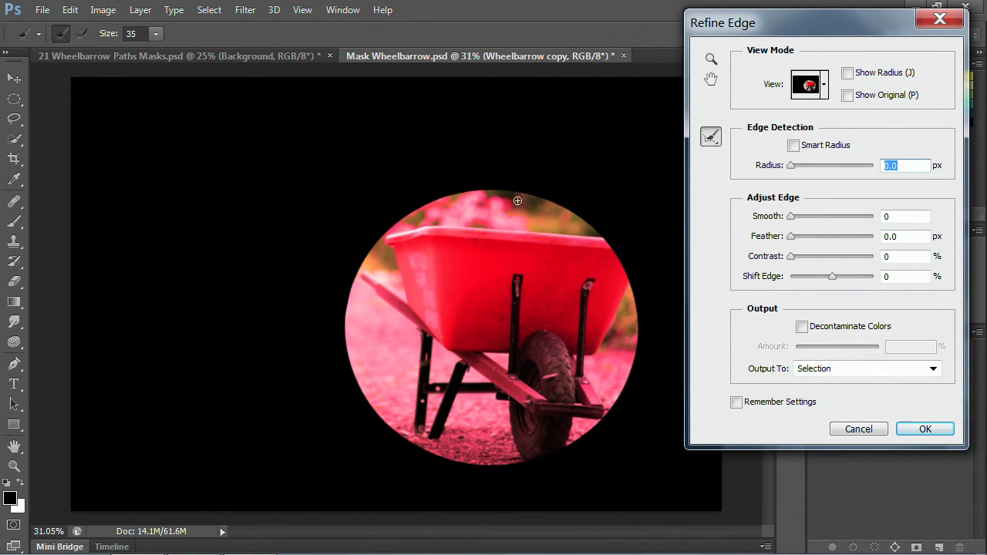
click(927, 429)
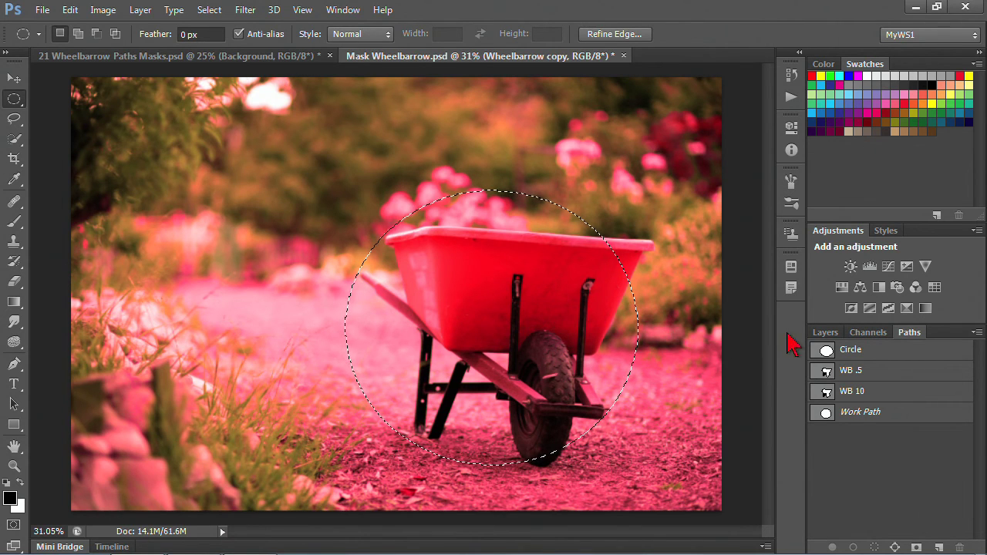
Delete the Wheelbarrow, Smart Blur and Posterize layers, shrinking the document to 14.1M
click(823, 333)
drag(979, 483, 981, 450)
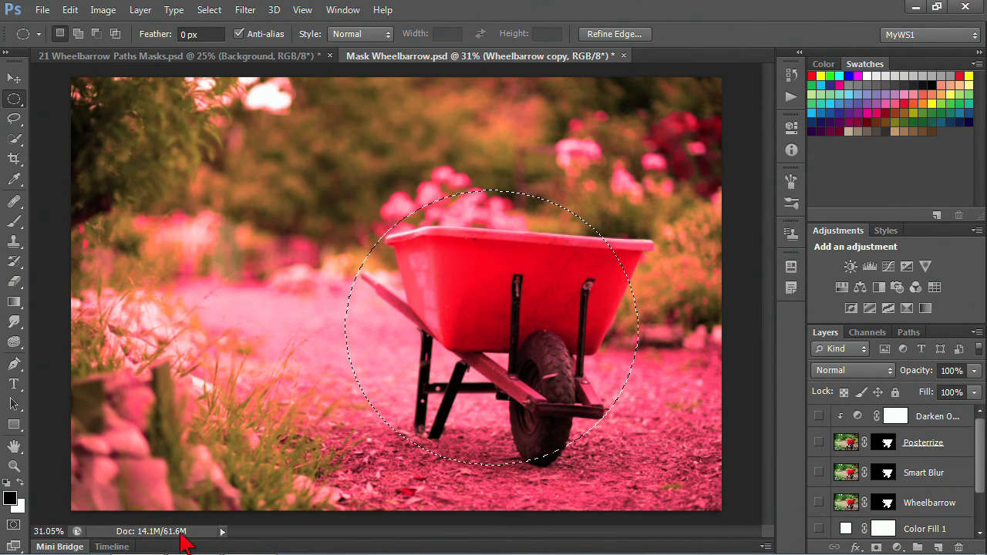
scroll(973, 451, down, 3)
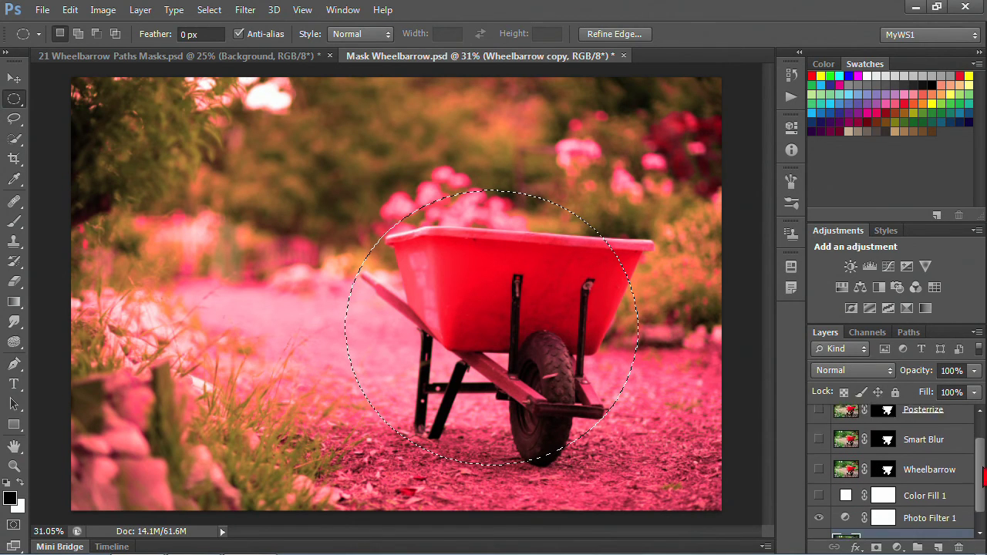
drag(915, 453, 960, 548)
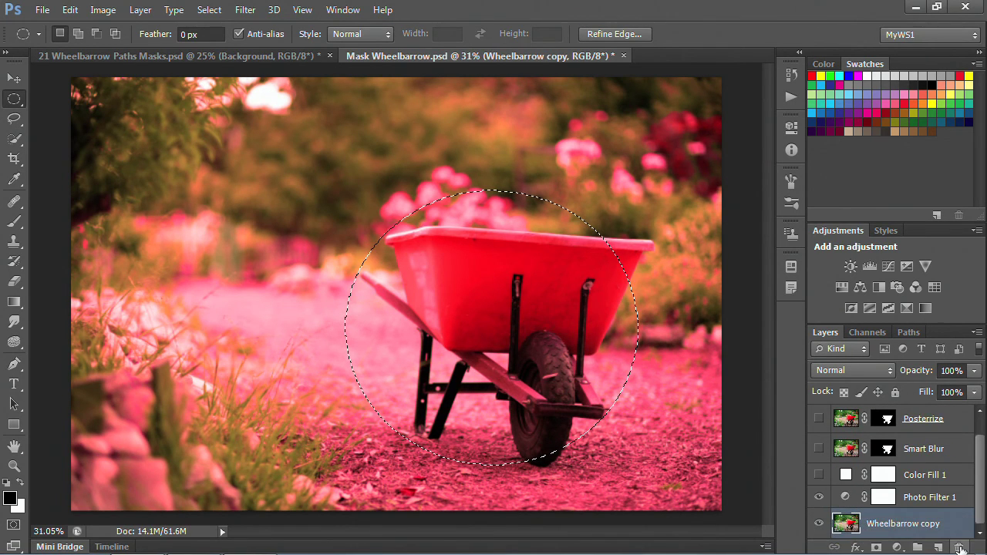
drag(917, 448, 959, 547)
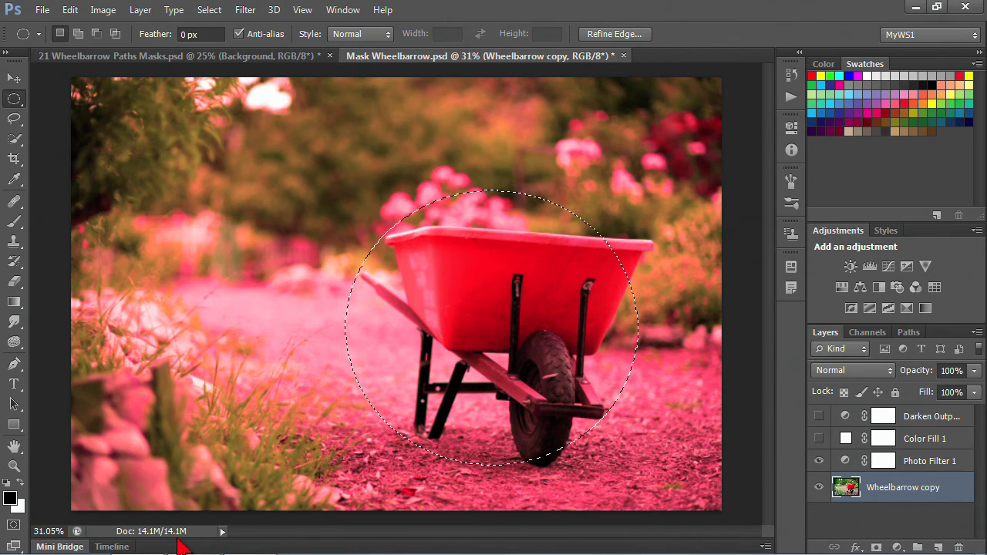
Delete the Work Path, WB 10, WB .5 and Circle paths, then minimise Photoshop
click(908, 332)
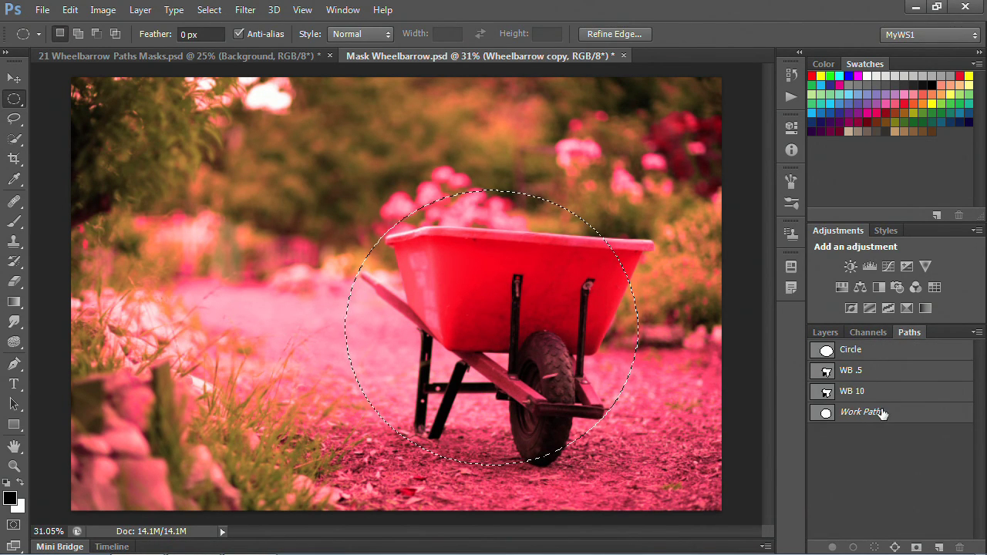
drag(890, 410, 959, 547)
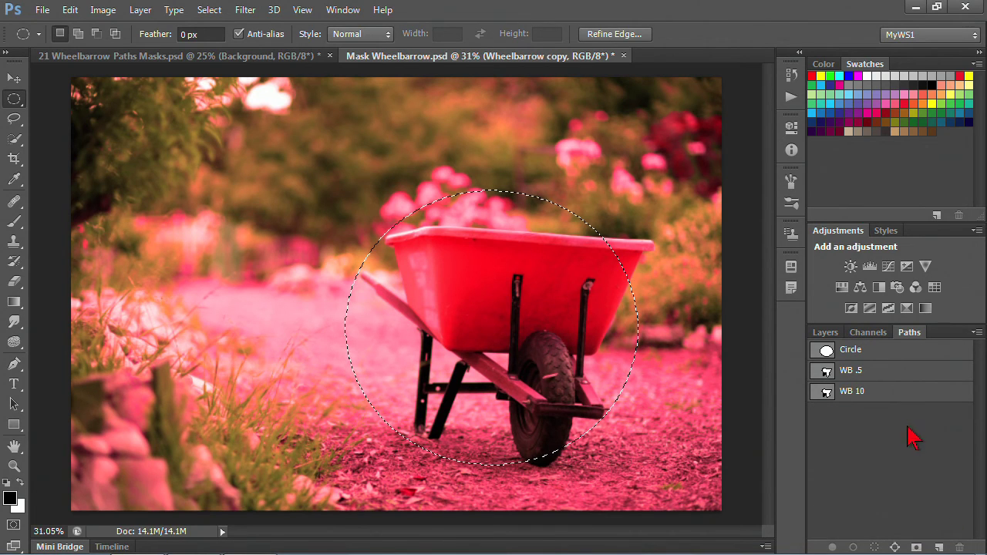
drag(901, 394, 959, 547)
drag(900, 376, 959, 547)
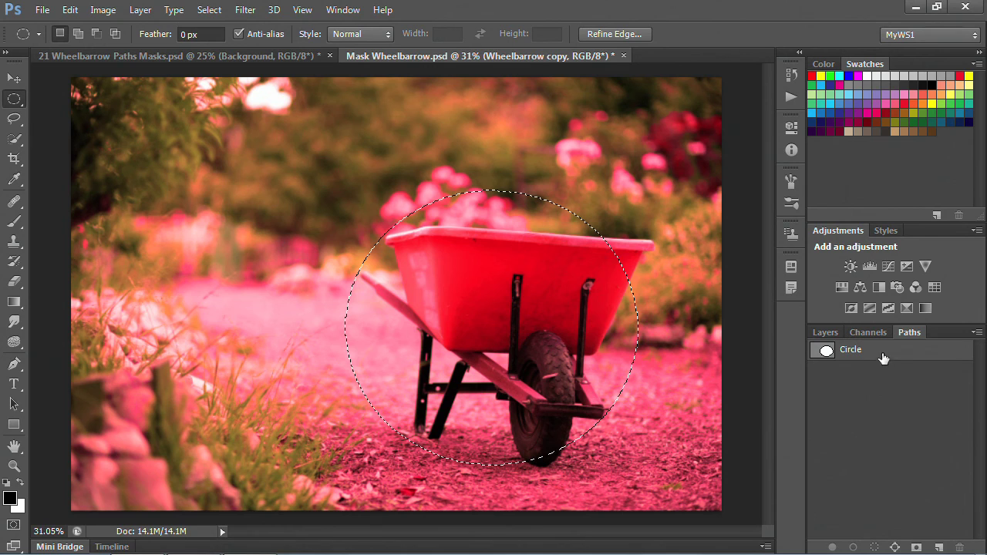
drag(883, 356, 959, 547)
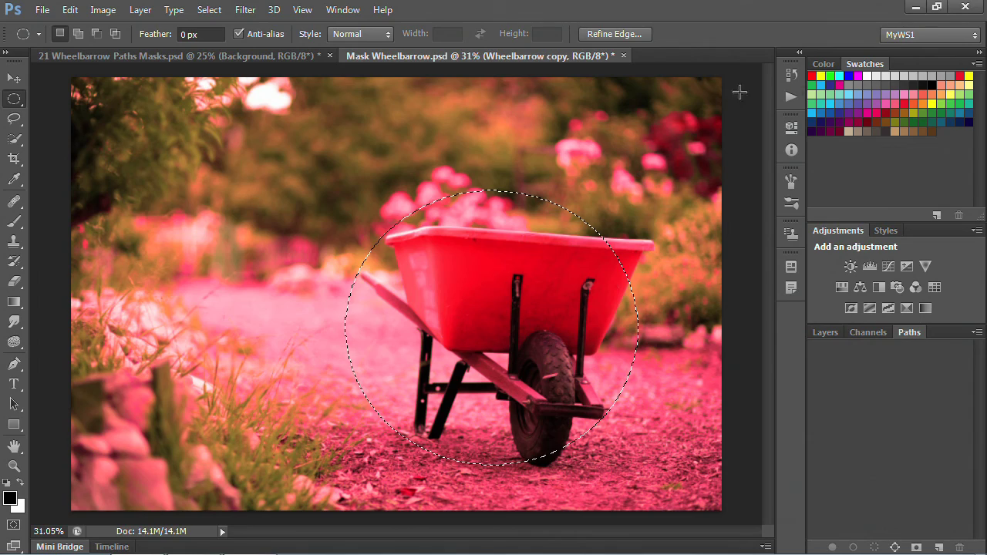
click(917, 7)
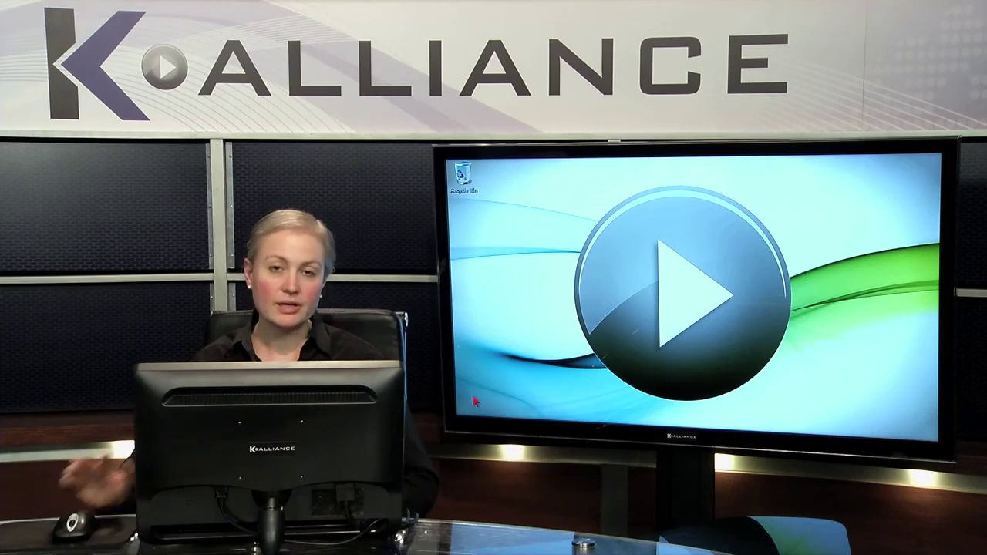